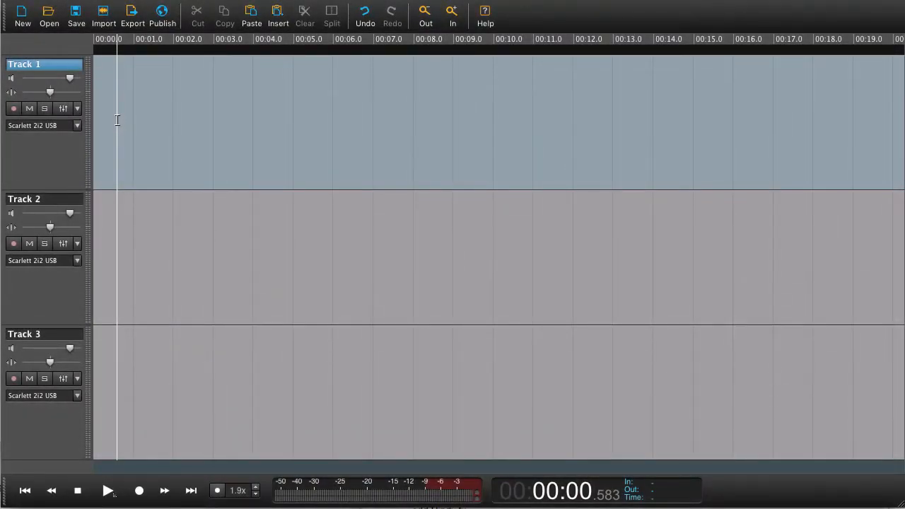
Step: Import the audio file Speak 1.wav onto Track 1 and play it back
left_click(103, 18)
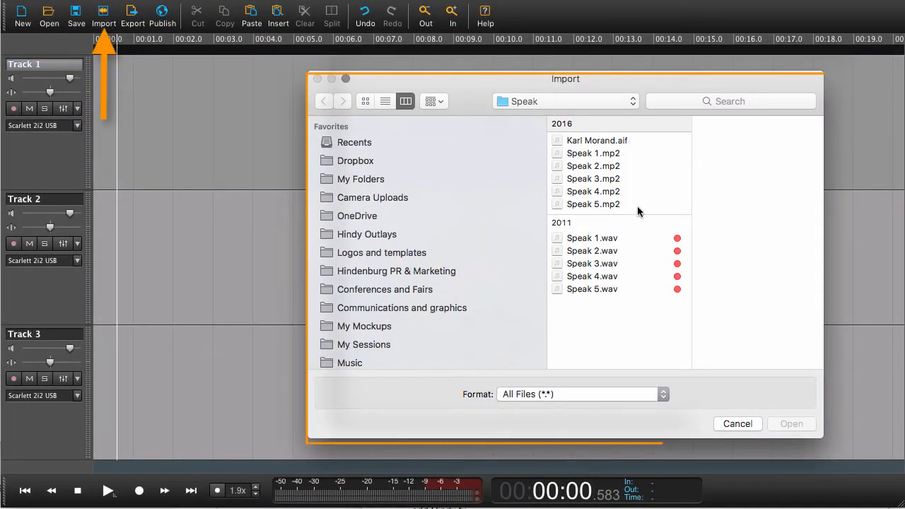
left_click(593, 240)
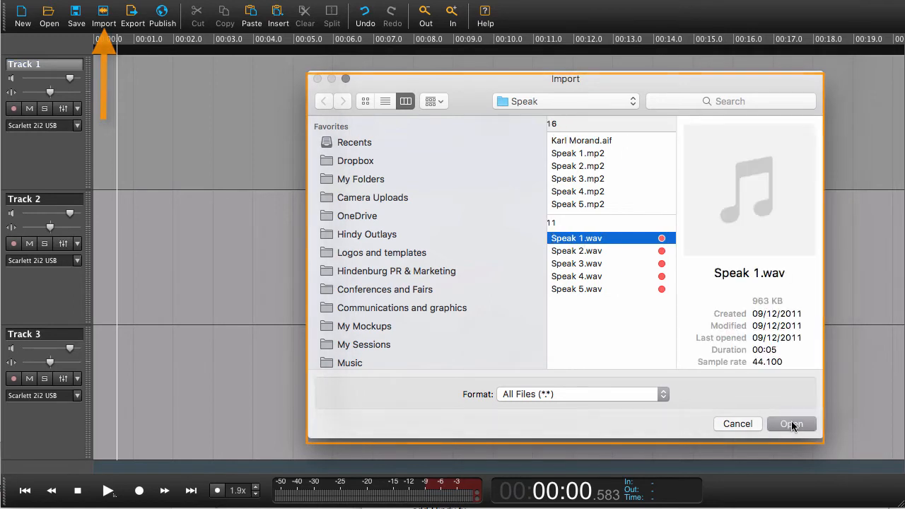
left_click(791, 424)
key("Down")
key("Down")
key("Down")
key("Down")
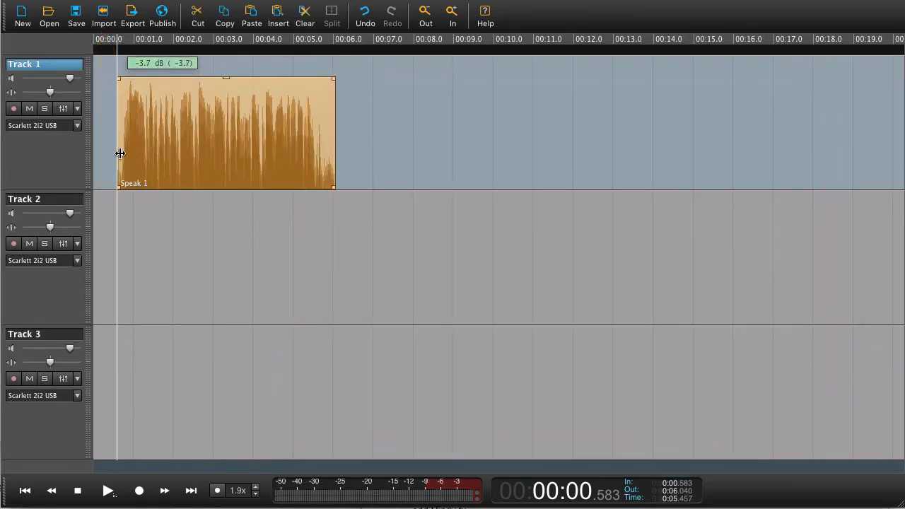
key("space")
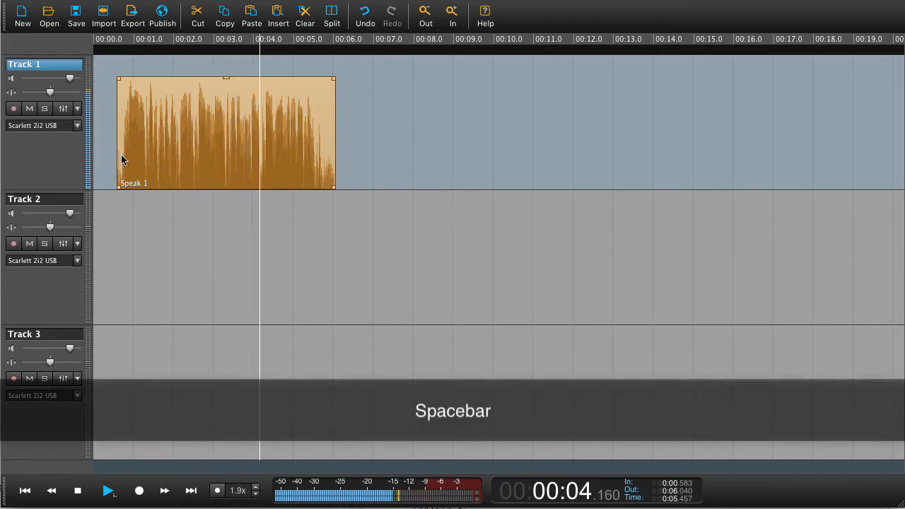
key("space")
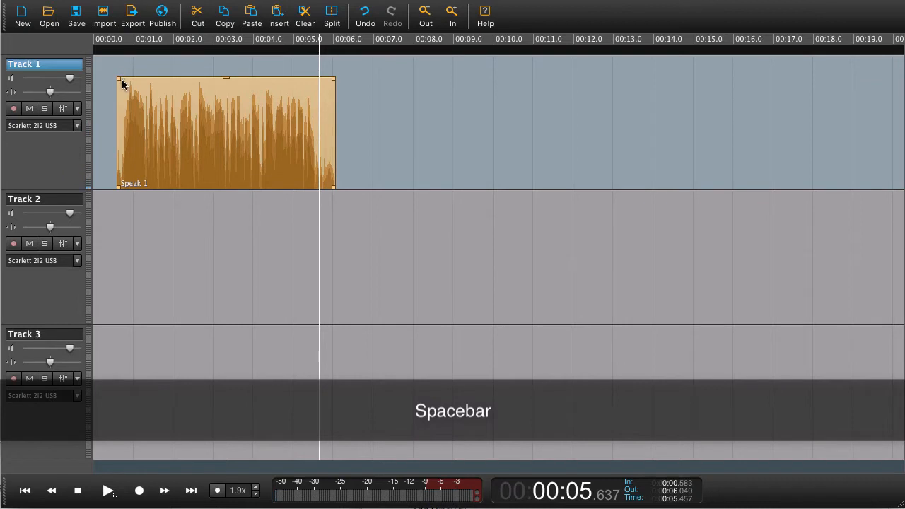
Step: Add a fade-in of about 0.2 seconds and a fade-out of about 0.5 seconds to the Speak 1 clip
scroll(117, 98, "up", 5)
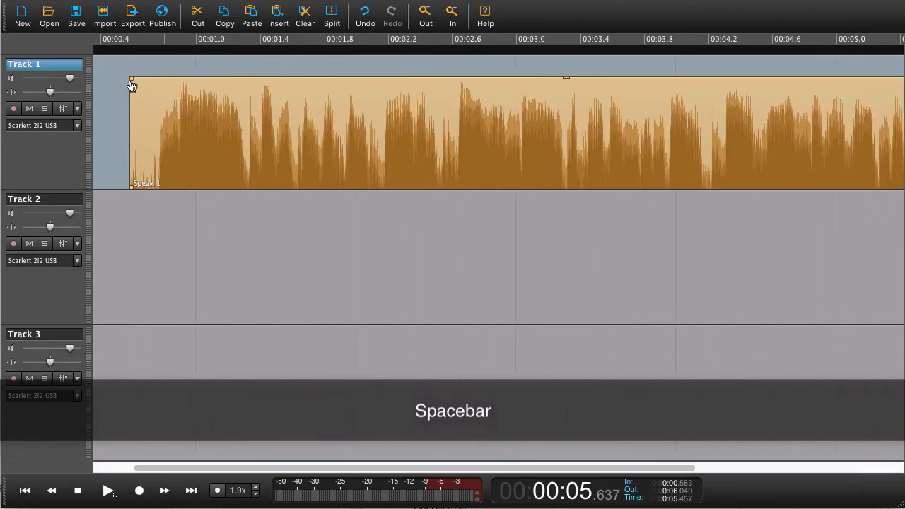
left_click_drag(134, 85, 170, 87)
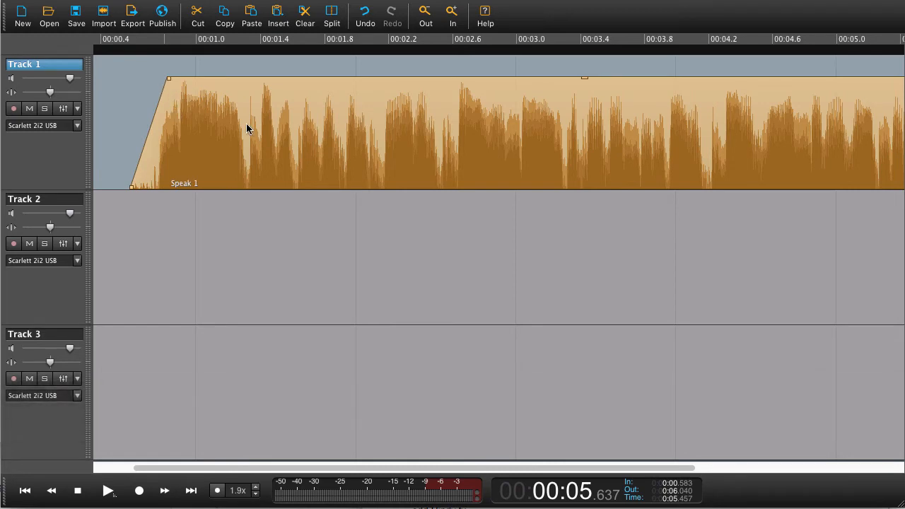
scroll(246, 127, "down", 6)
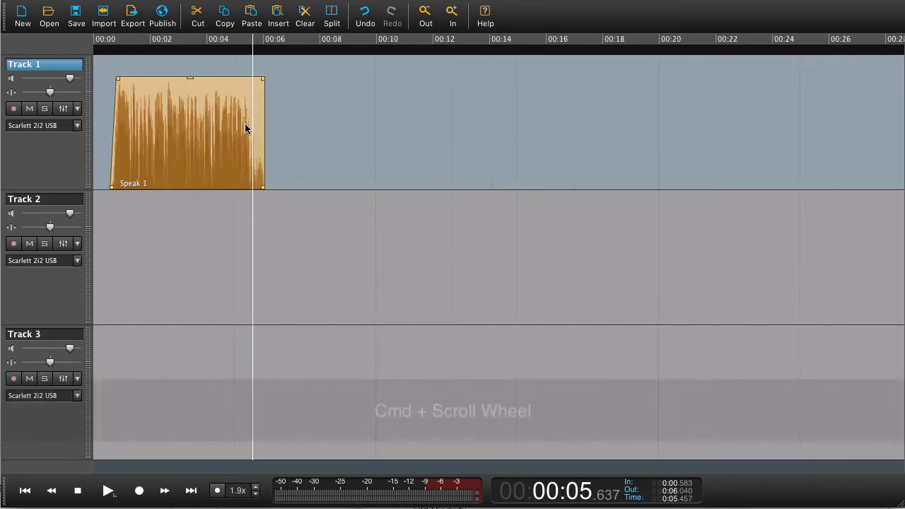
scroll(258, 130, "up", 6)
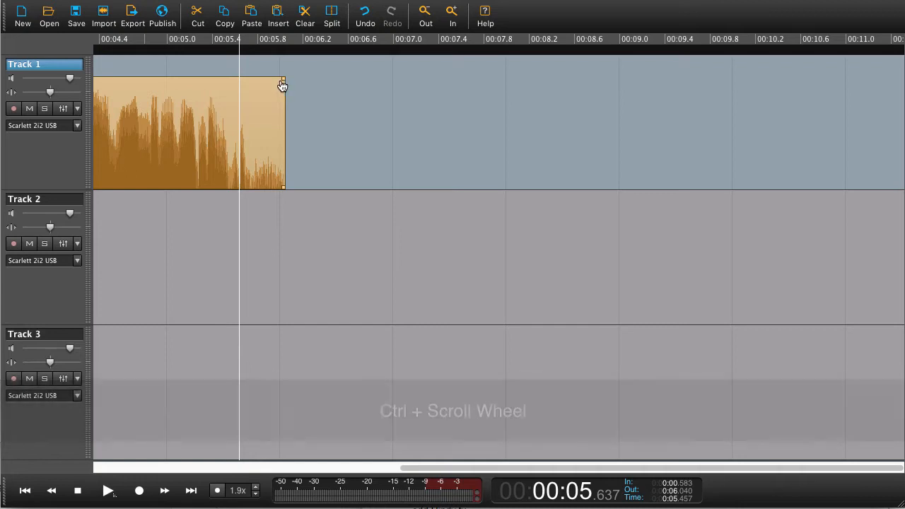
left_click_drag(283, 85, 227, 88)
Step: Lengthen the Speak 1 clip's fade-out to about 2 seconds and listen to the ending
scroll(224, 82, "down", 3, "ctrl")
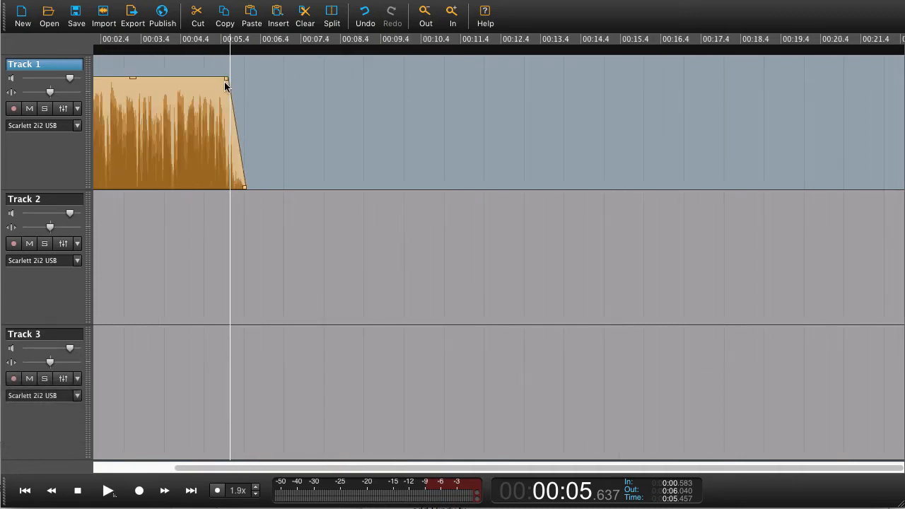
scroll(224, 81, "left", 3)
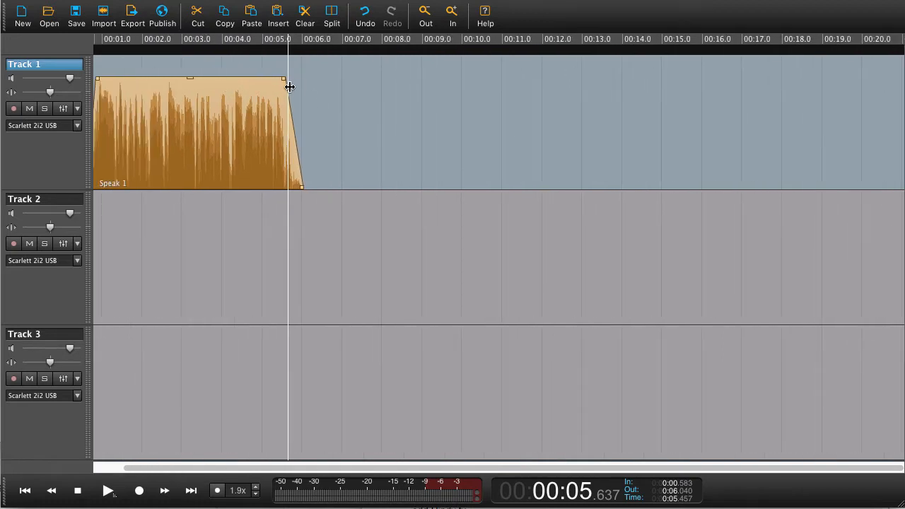
left_click_drag(283, 84, 222, 80)
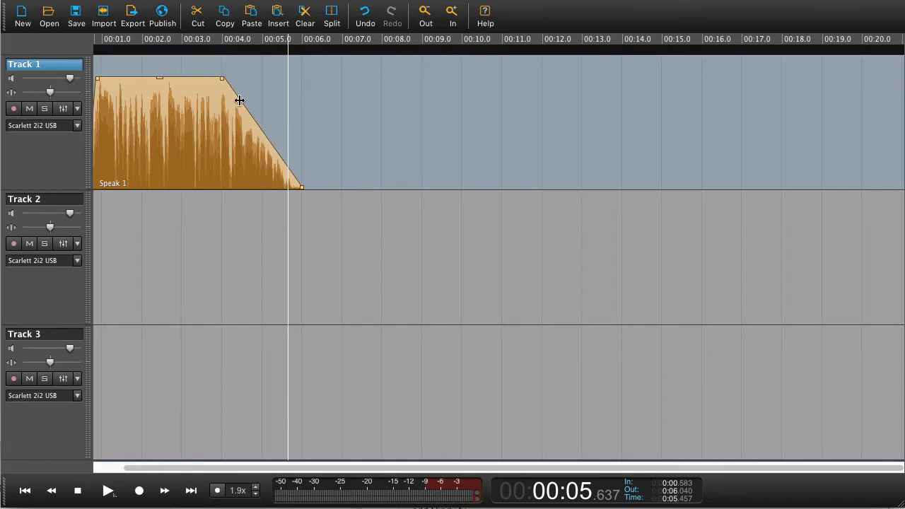
left_click(217, 69)
key("space")
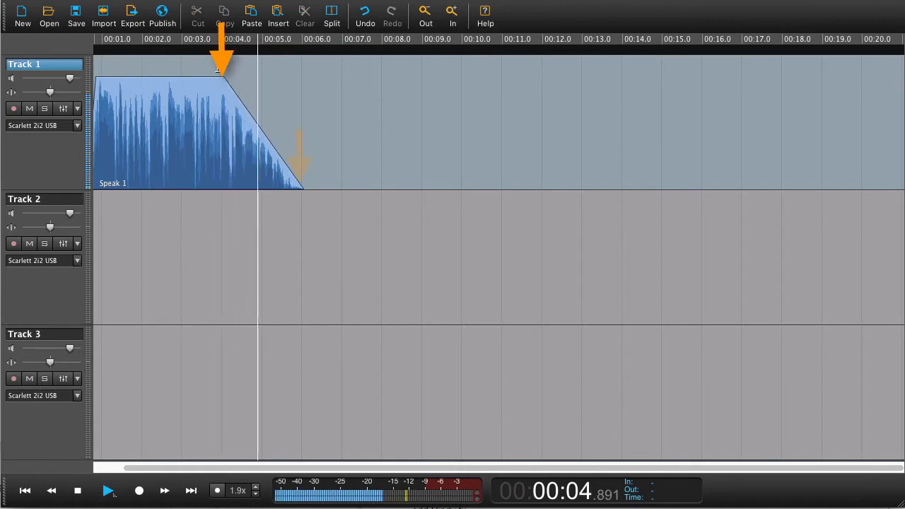
key("space")
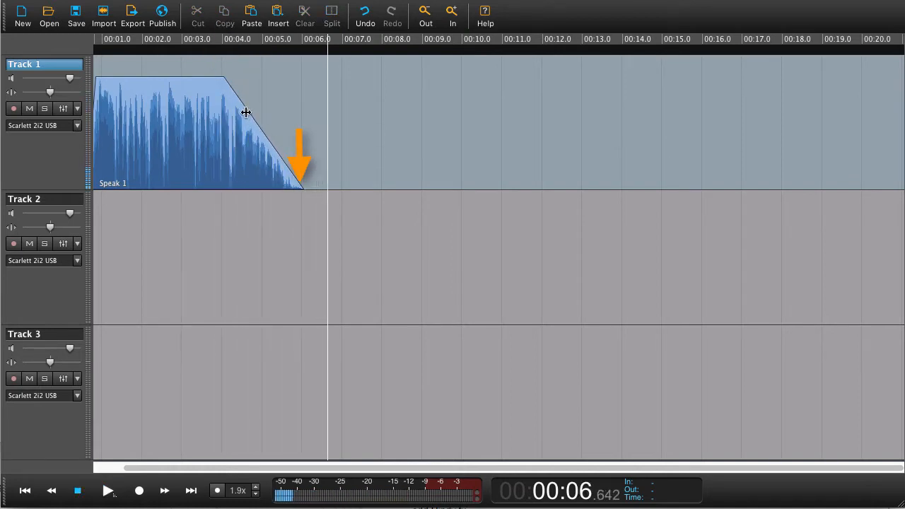
Step: Extend the Speak 1 clip's fade-out to about 3 seconds and play it back
left_click(222, 80)
left_click_drag(222, 83, 180, 81)
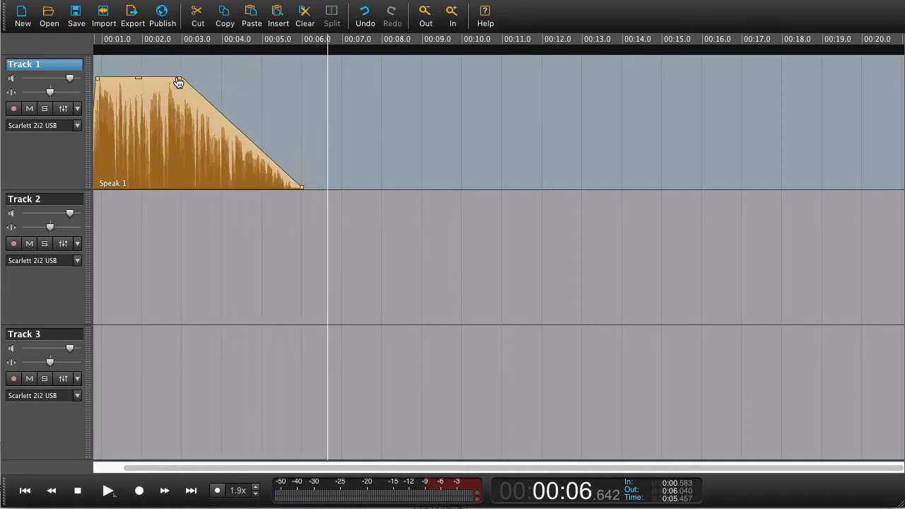
left_click(178, 65)
key("space")
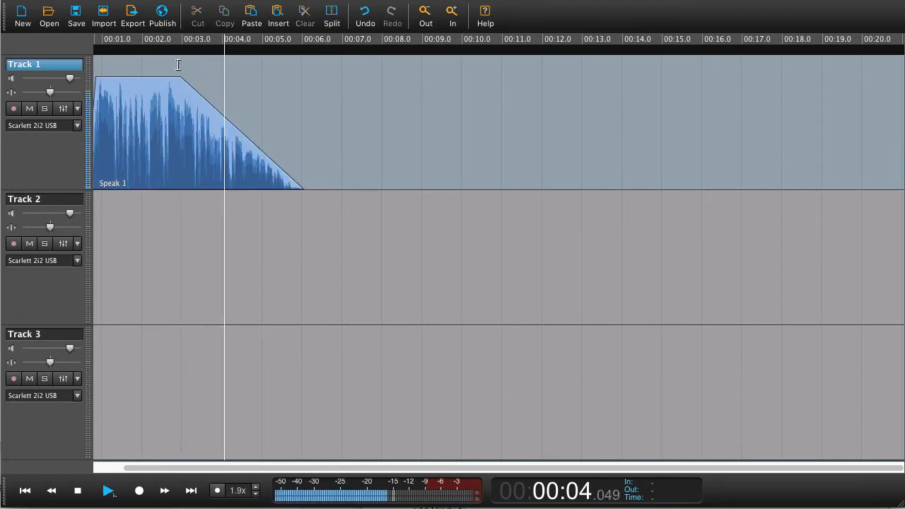
left_click(194, 97)
key("space")
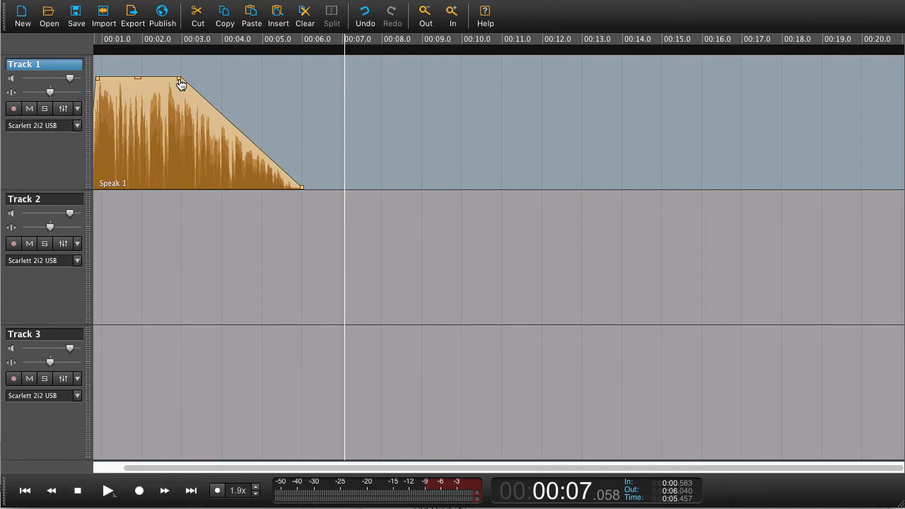
Step: Replace the long fade-out on the Speak 1 clip with one of about 0.5 seconds and play the ending
left_click_drag(180, 83, 308, 97)
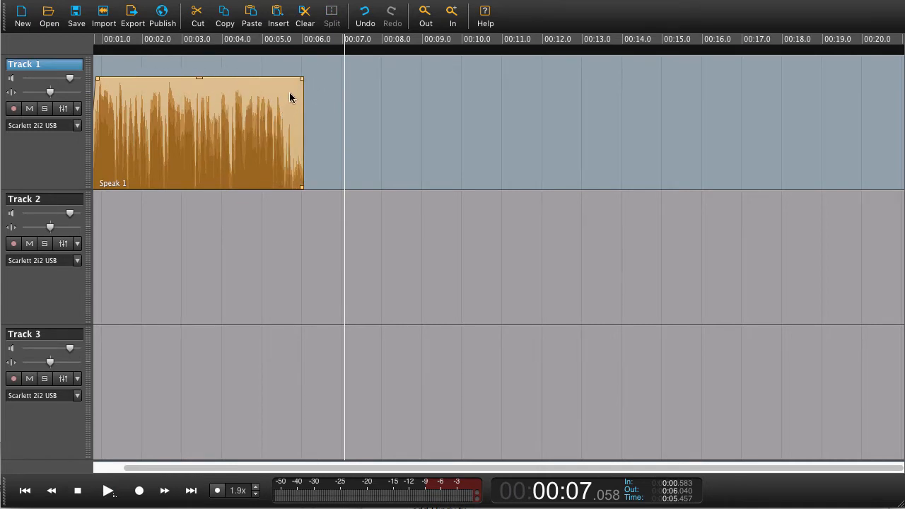
left_click_drag(302, 84, 282, 90)
left_click(252, 68)
key("space")
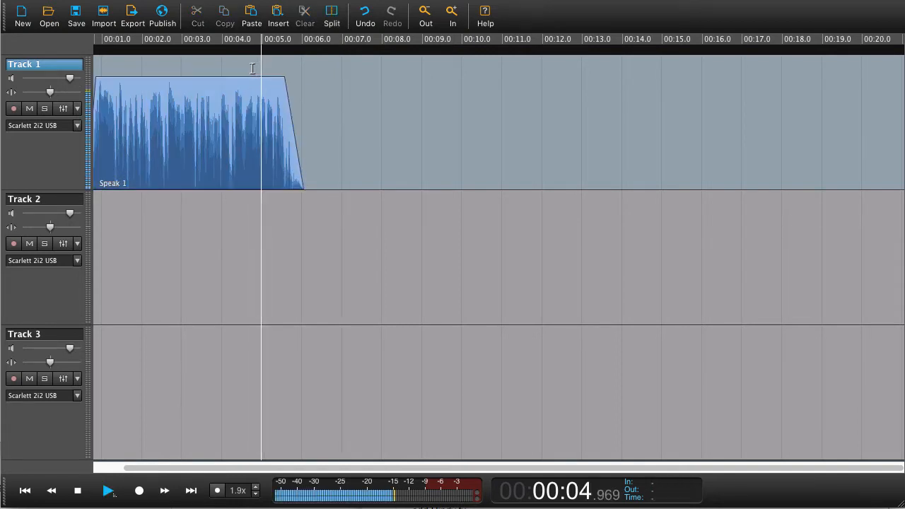
key("space")
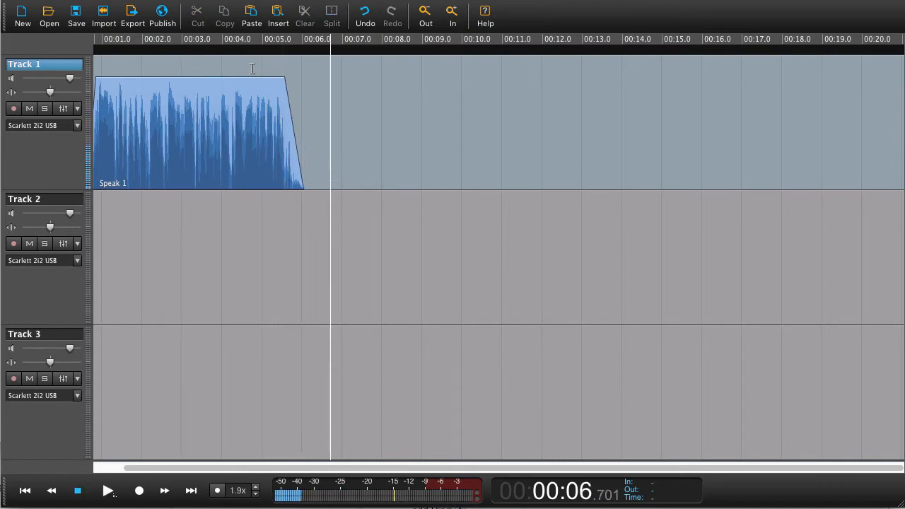
Step: Select the Speak 1 clip and fit the timeline view to its full length
key("ctrl+minus")
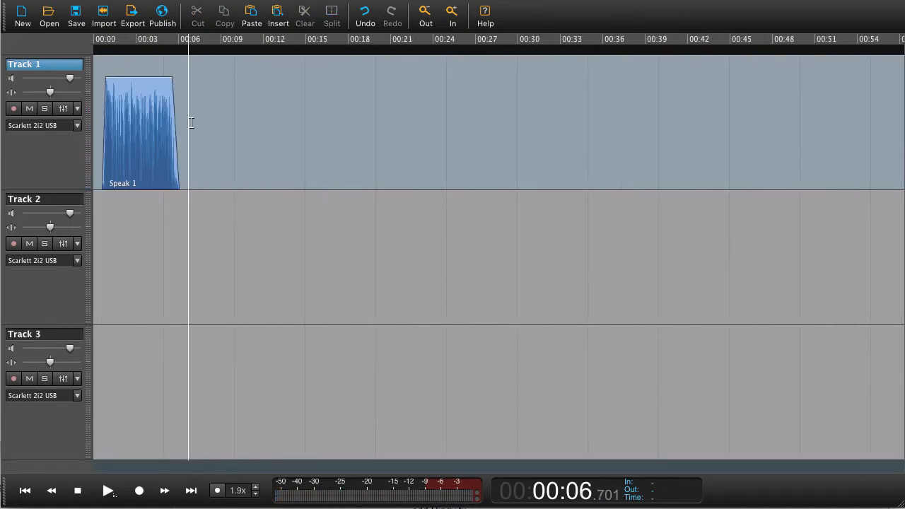
scroll(127, 160, "up", 3)
scroll(127, 157, "left", 4)
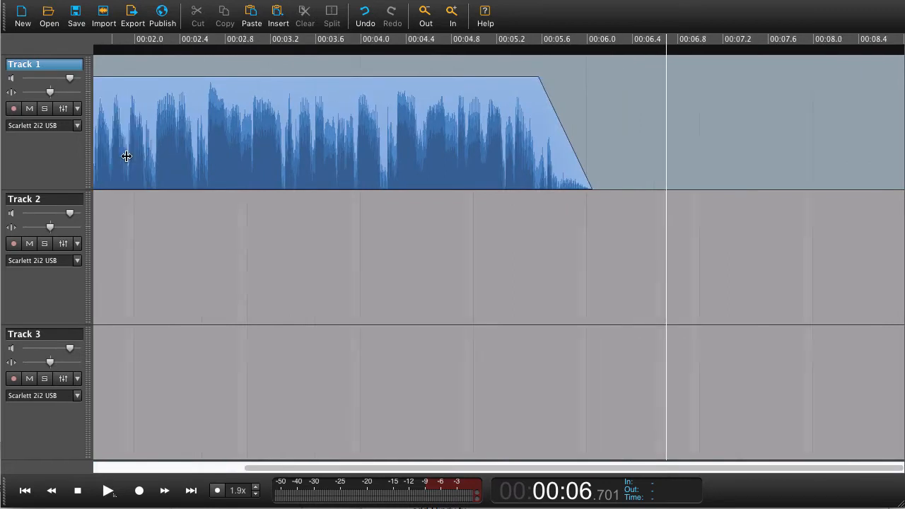
scroll(204, 156, "down", 4)
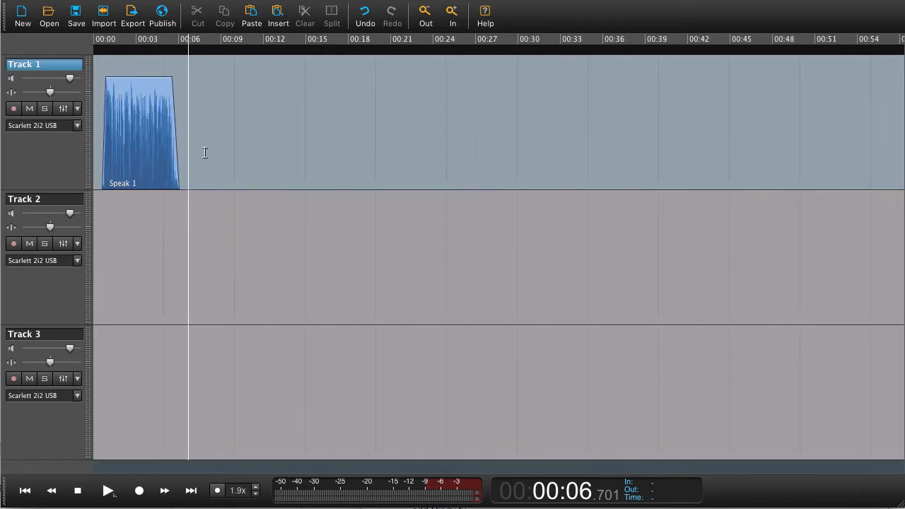
left_click(113, 103)
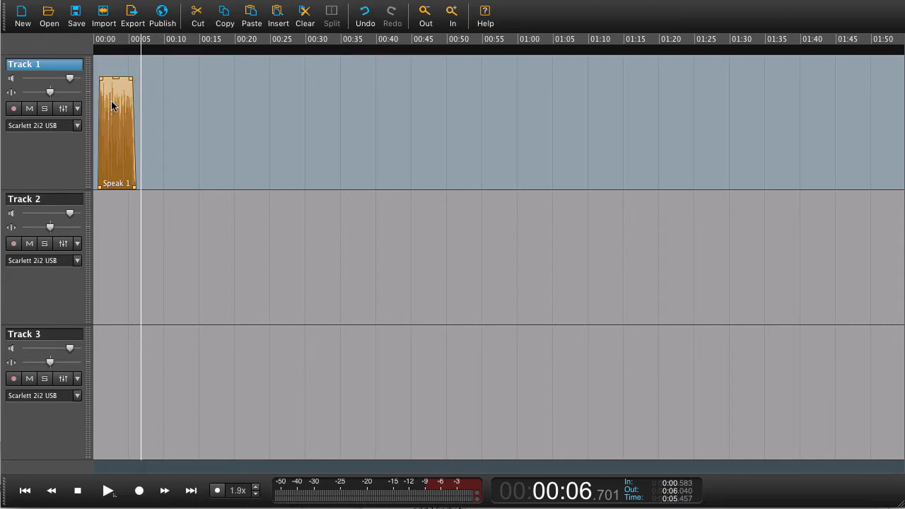
key("h")
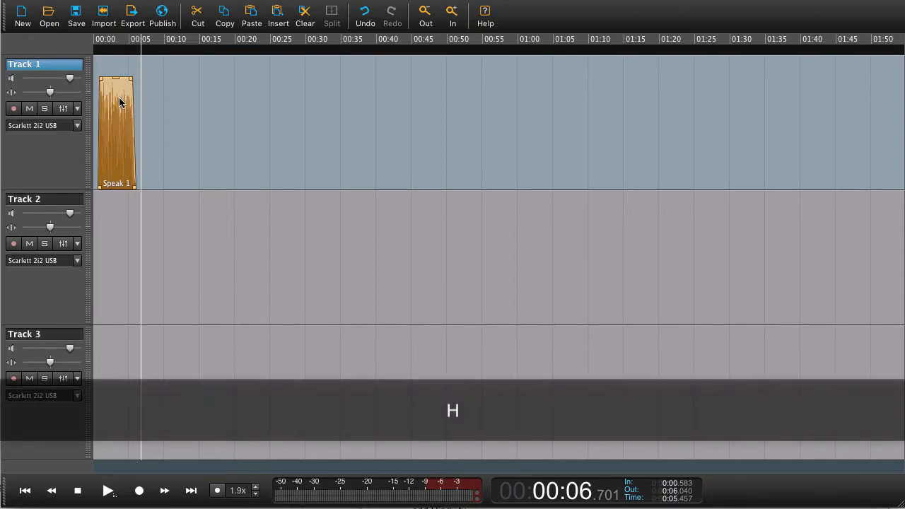
key("h")
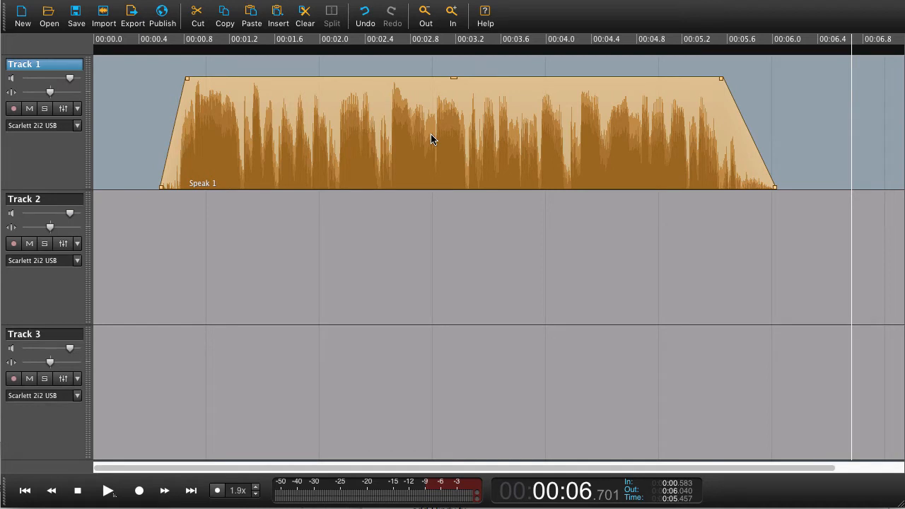
Step: Lower the gain of the Speak 1 clip and apply Auto level to it
mouse_move(443, 77)
left_mouse_down()
mouse_move(442, 128)
mouse_move(447, 63)
left_mouse_up()
left_click_drag(455, 78, 451, 72)
left_click_drag(457, 78, 460, 117)
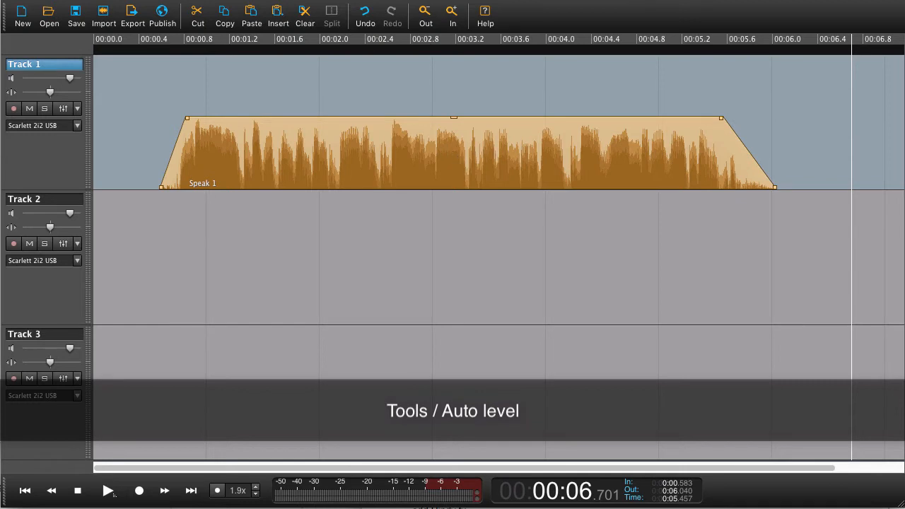
key("super+l")
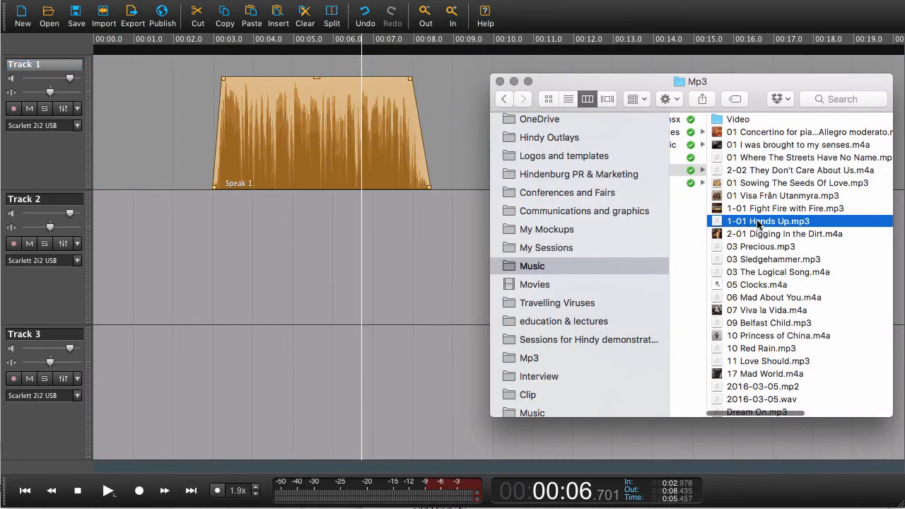
Step: Add 1-01 Hands Up.mp3 to Track 2 starting at 0:00 and move the Speak 1 clip to about 0:29
left_click_drag(758, 224, 127, 252)
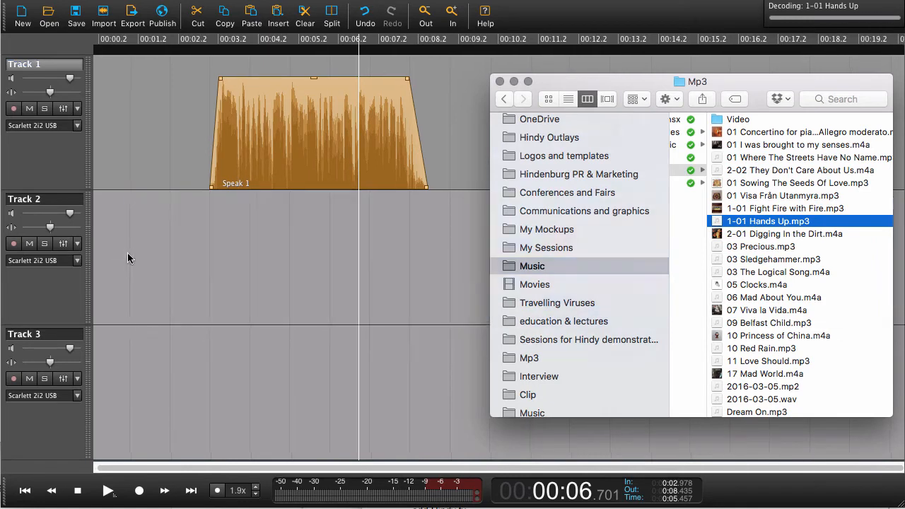
left_click_drag(169, 222, 222, 270)
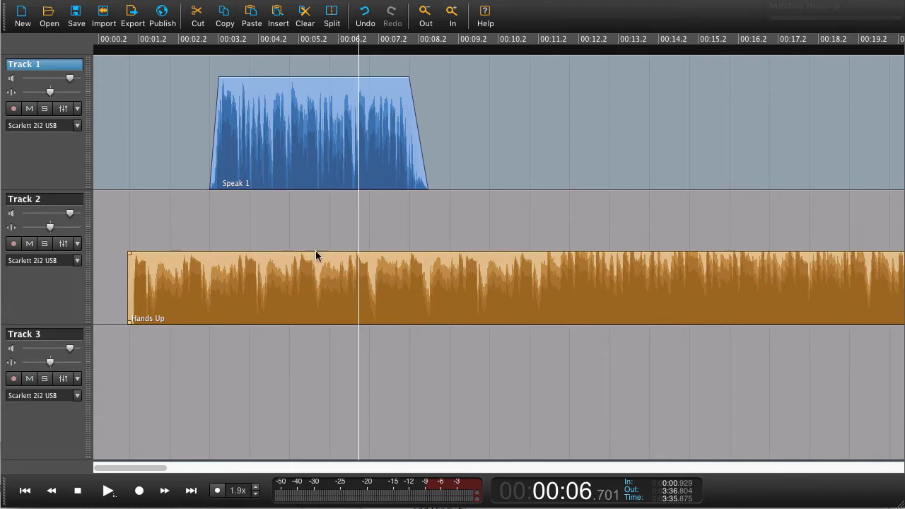
scroll(297, 238, "down", 3)
left_click_drag(176, 120, 540, 122)
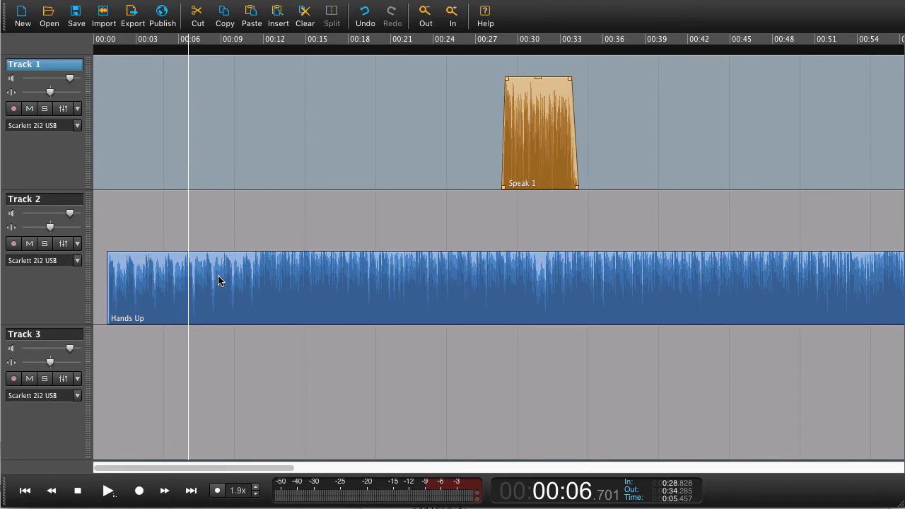
left_click_drag(269, 278, 153, 277)
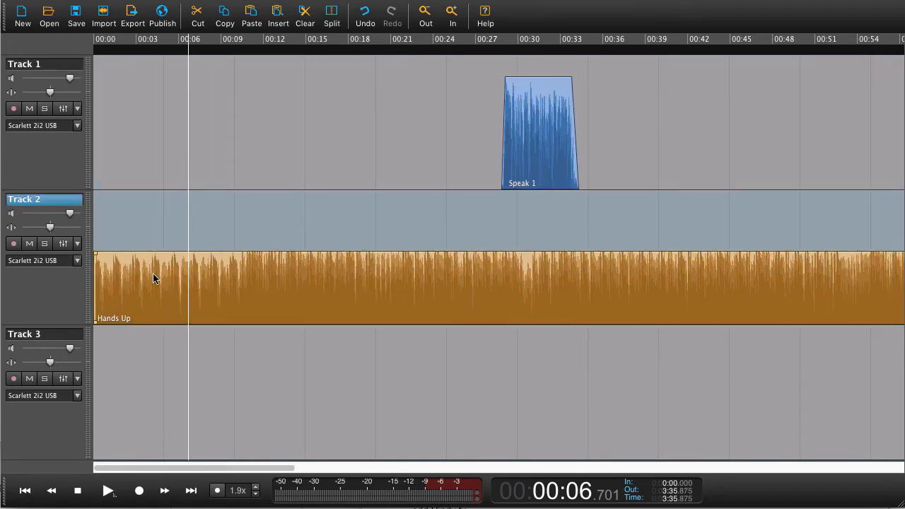
Step: Play the opening of the Hands Up music up to about 0:12.8 to hear where the beat starts
left_click(106, 213)
key("space")
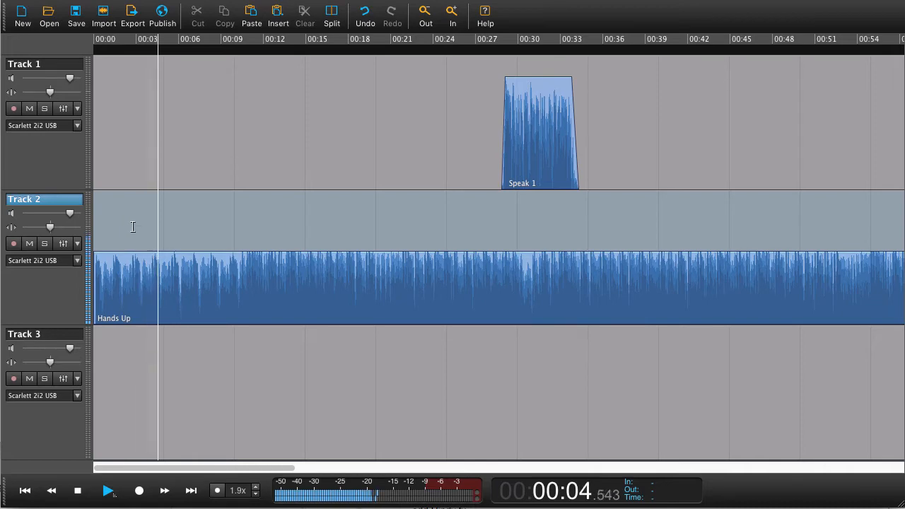
key("space")
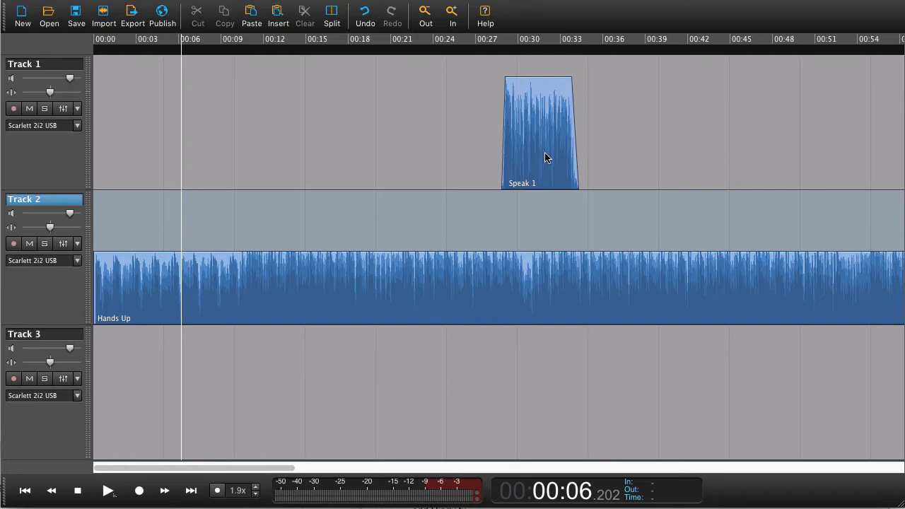
key("space")
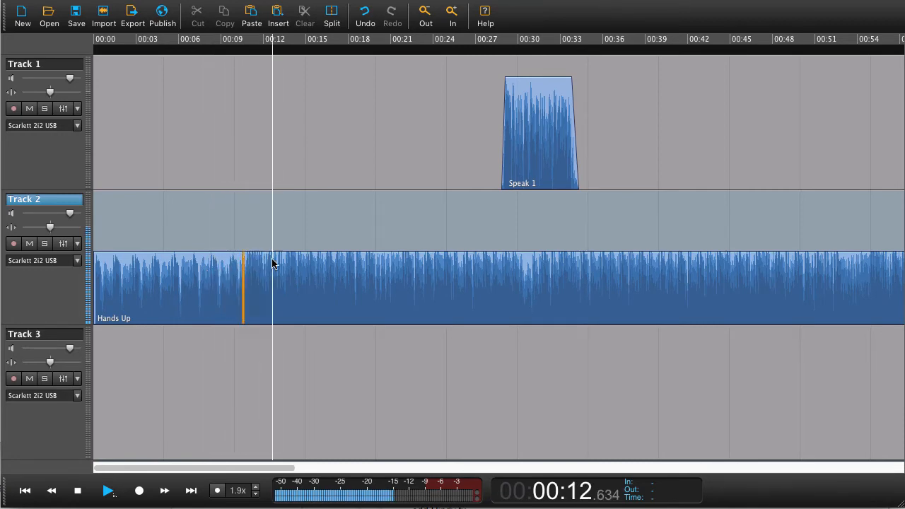
key("space")
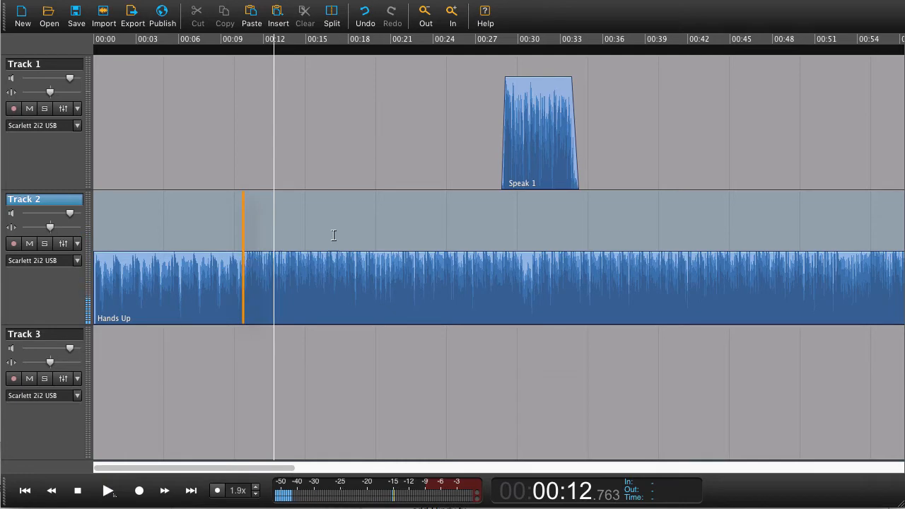
Step: Move the Speak 1 clip on Track 1 to start at about 0:10 and play it over the music
left_click_drag(540, 146, 272, 170)
left_click_drag(311, 143, 283, 145)
left_click(238, 205)
key("space")
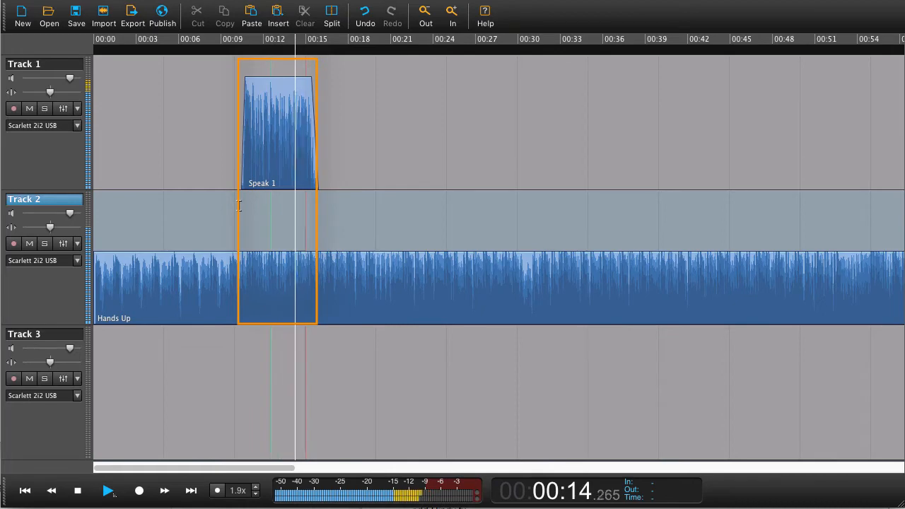
key("space")
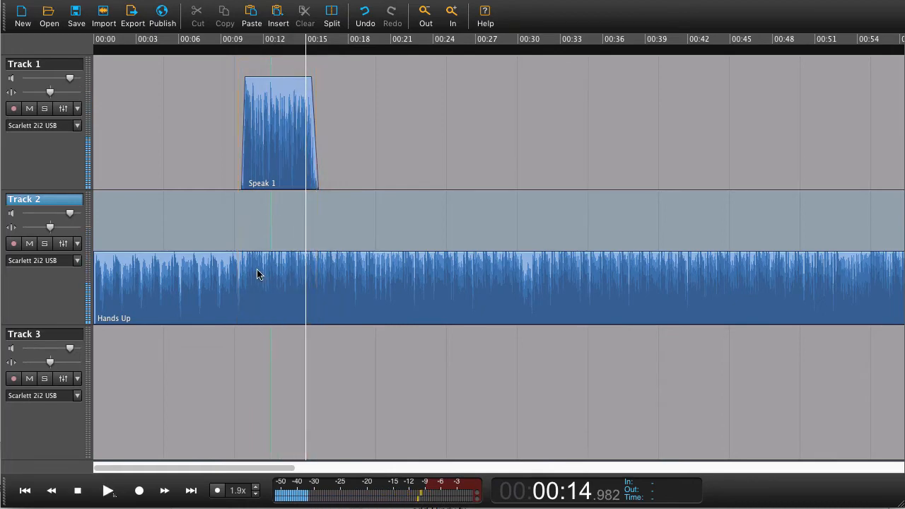
Step: Move the Speak 1 clip earlier on Track 1 so it starts at about 0:02.4
scroll(253, 270, "up", 3)
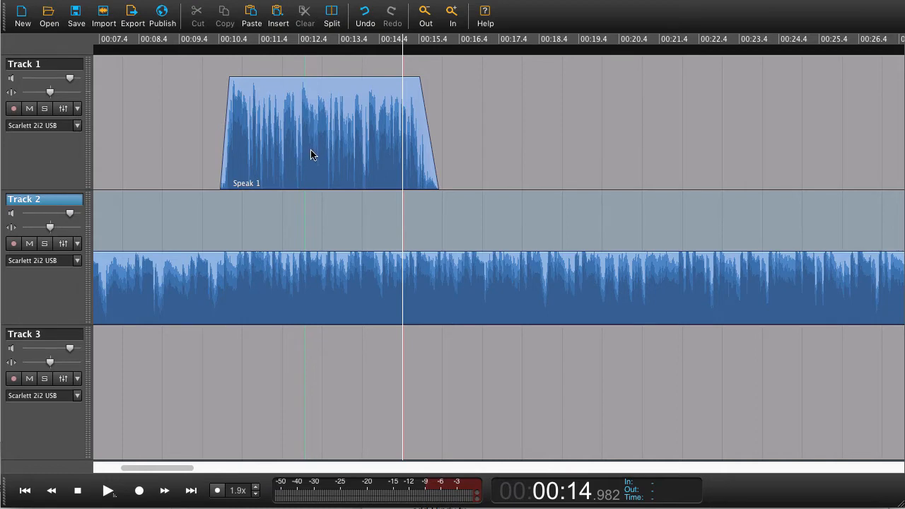
scroll(238, 223, "down", 3)
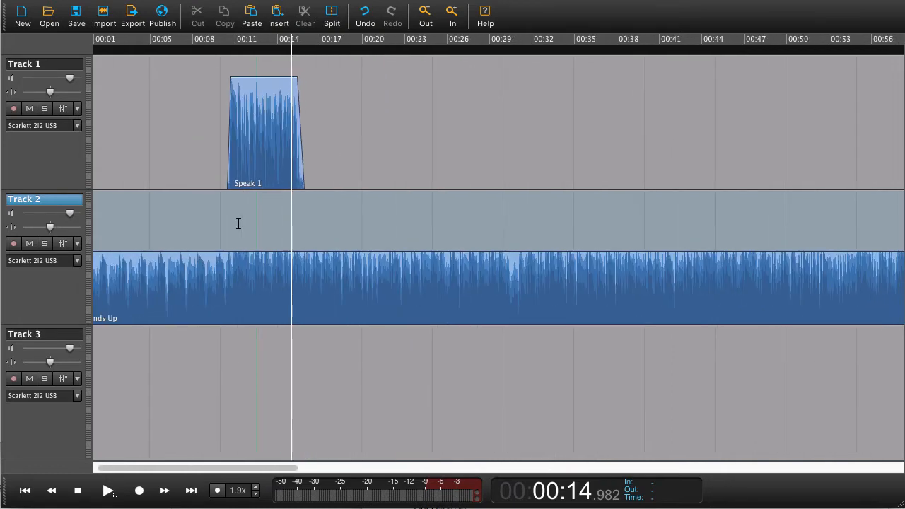
left_click_drag(280, 140, 166, 149)
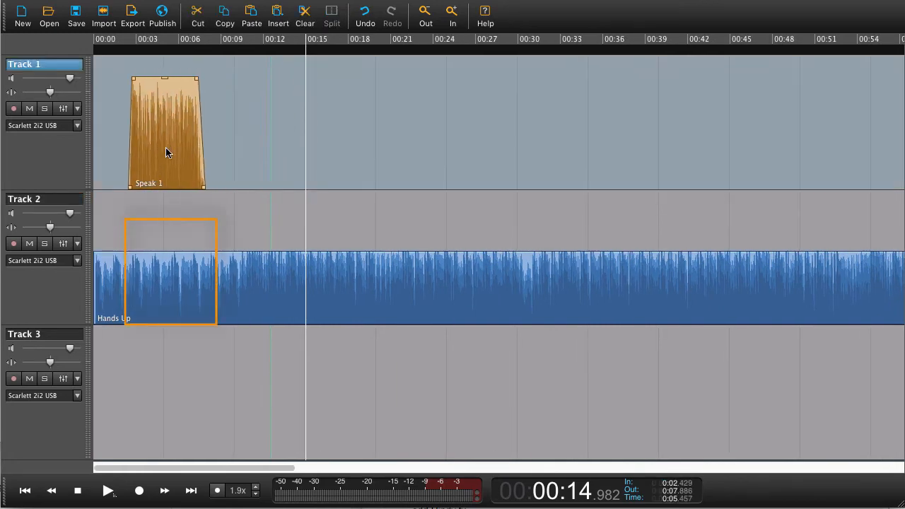
Step: Play short passages of Track 2 from about 0:10 to find the exact point where the beat starts
left_click(183, 231)
left_click(234, 222)
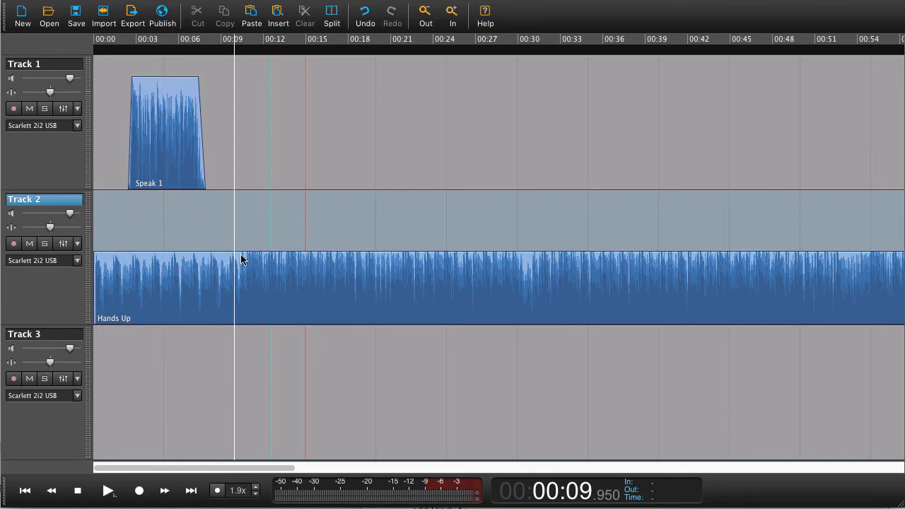
key("space")
key("space")
scroll(243, 261, "up", 5)
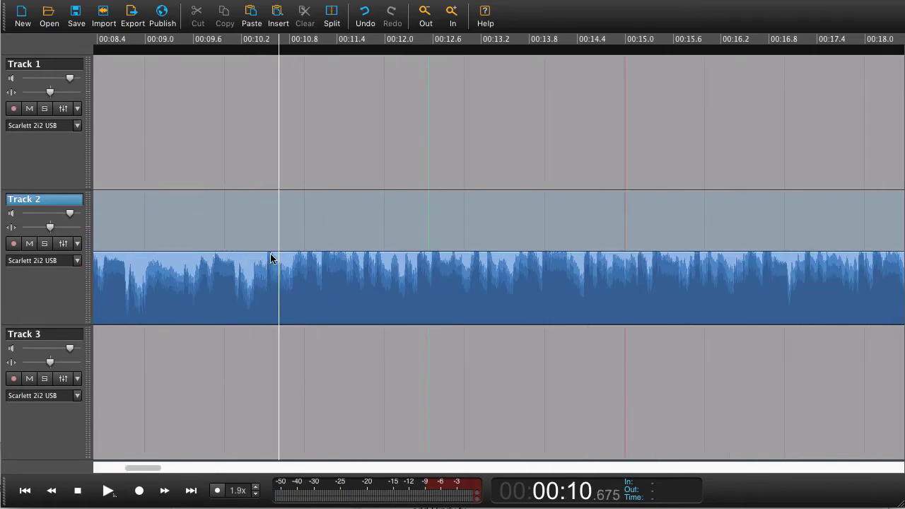
left_click(265, 257)
left_click(262, 237)
key("space")
key("space")
left_click(269, 234)
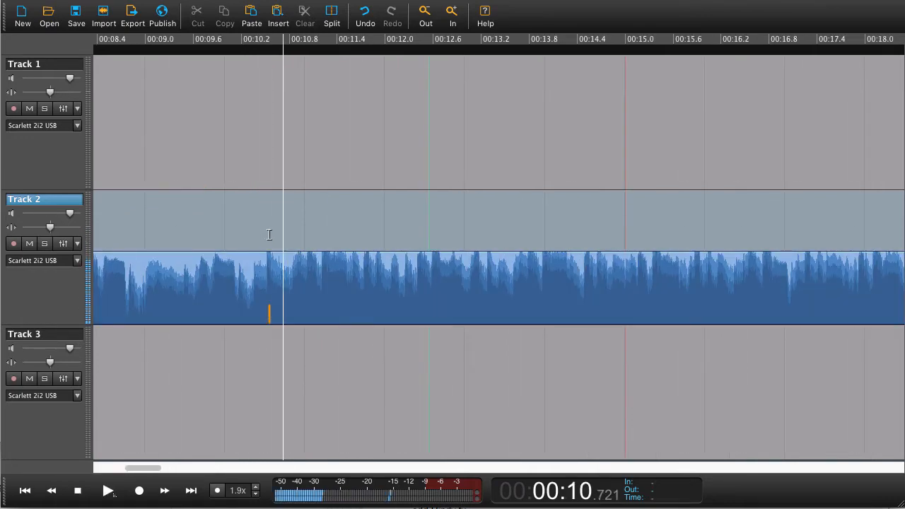
Step: Shuttle the playhead back and forth until it sits at the start of the beat, at about 0:10.4
key("j")
key("l")
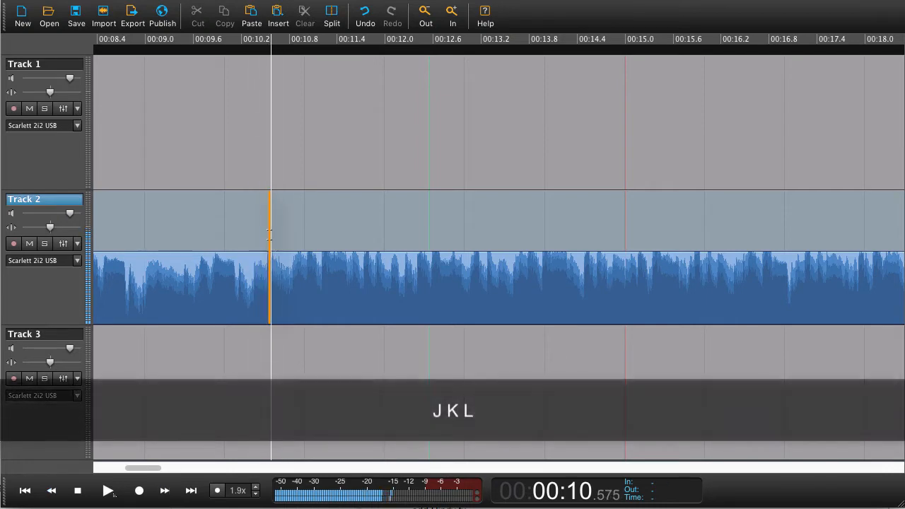
key("j")
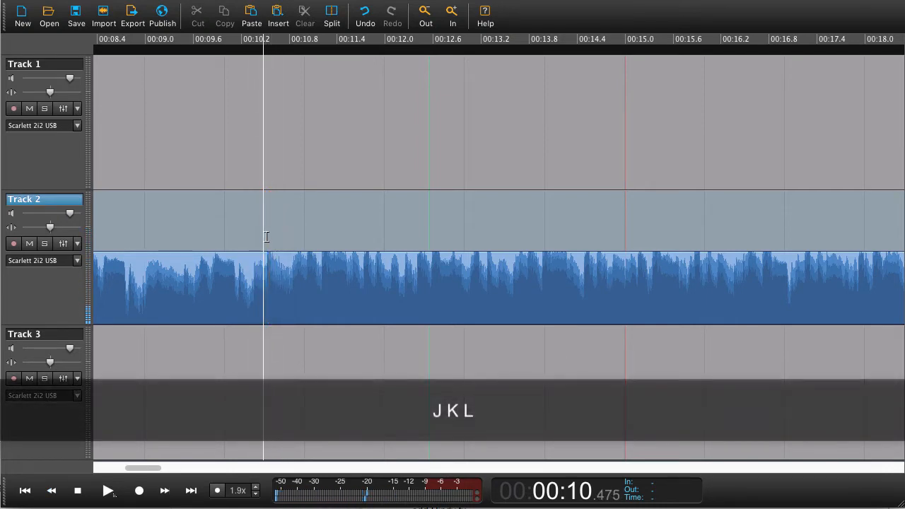
scroll(267, 237, "down", 4)
key("j")
key("l")
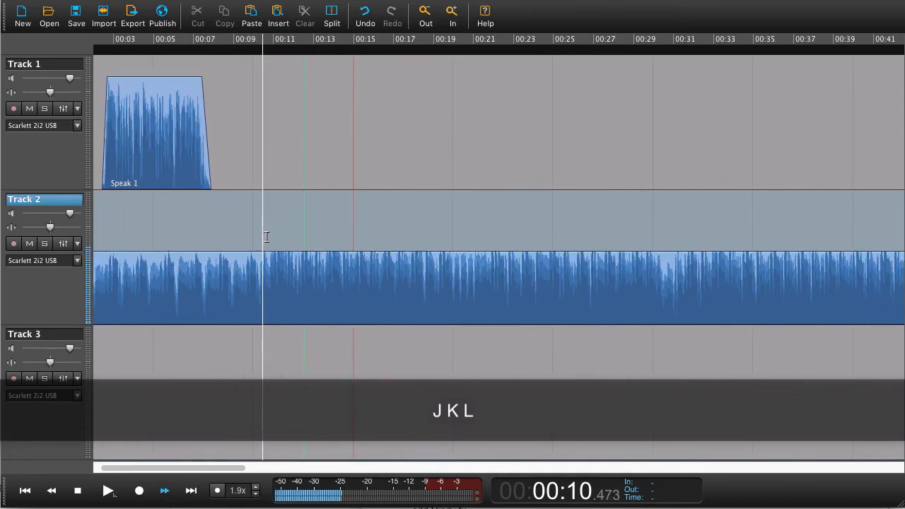
key("j")
scroll(172, 145, "right", 2)
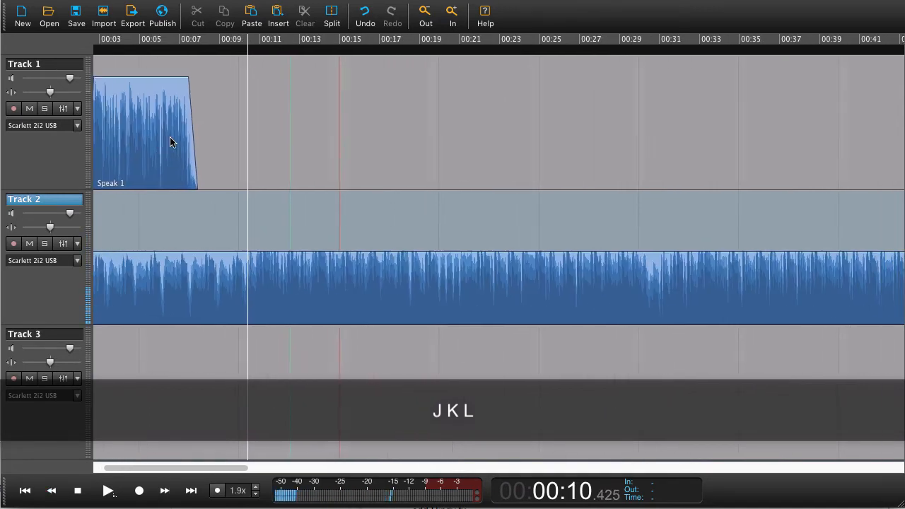
Step: Move the Speak 1 clip to end at the playhead, and nudge it later until it starts at about 0:05.4
left_click(167, 137)
left_click_drag(154, 135, 218, 137)
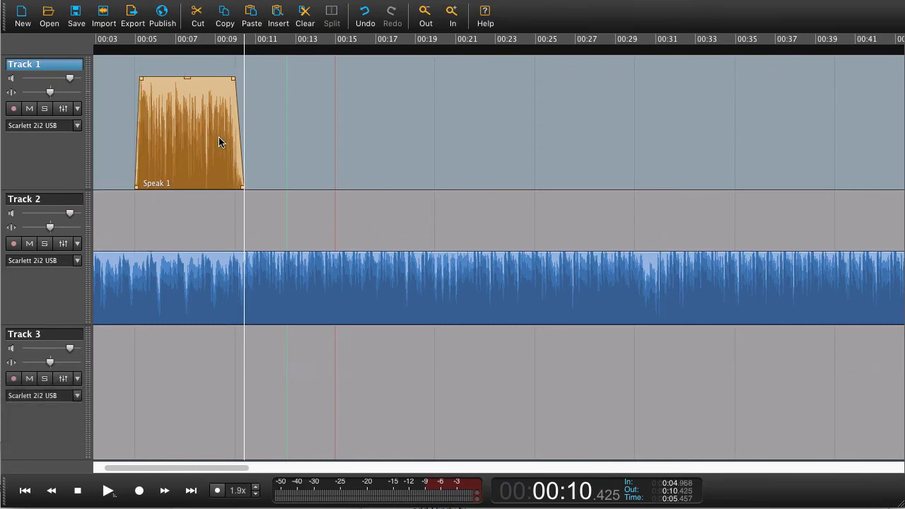
key("super+Right")
key("super+Right")
key("super+Right")
key("super+Right")
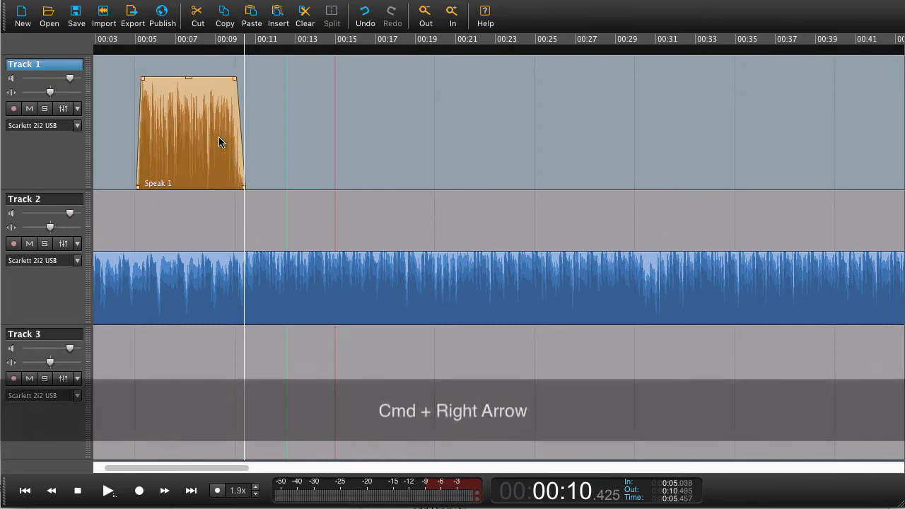
key("super+Right")
key("super+Right")
key("super+Right")
key("super+Right")
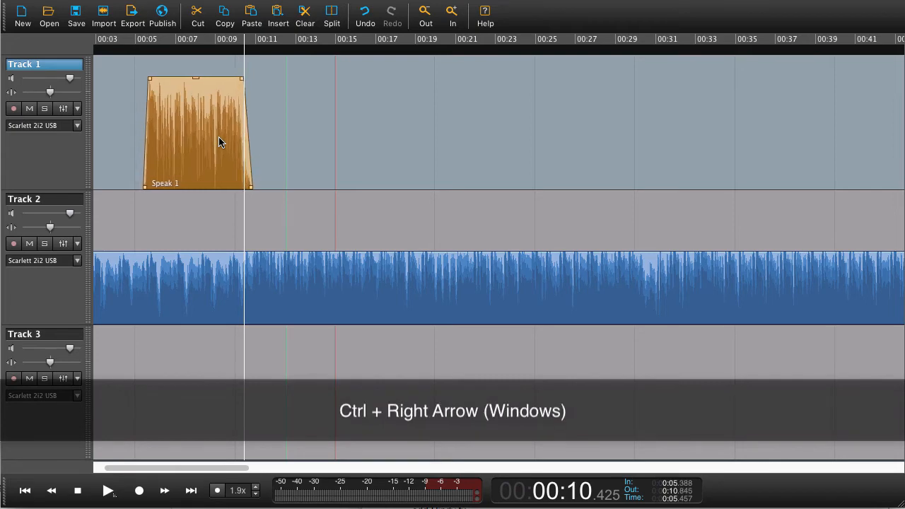
Step: Play both tracks from about 0:04.6 past the end of the Speak 1 clip to check the timing
left_click(128, 153)
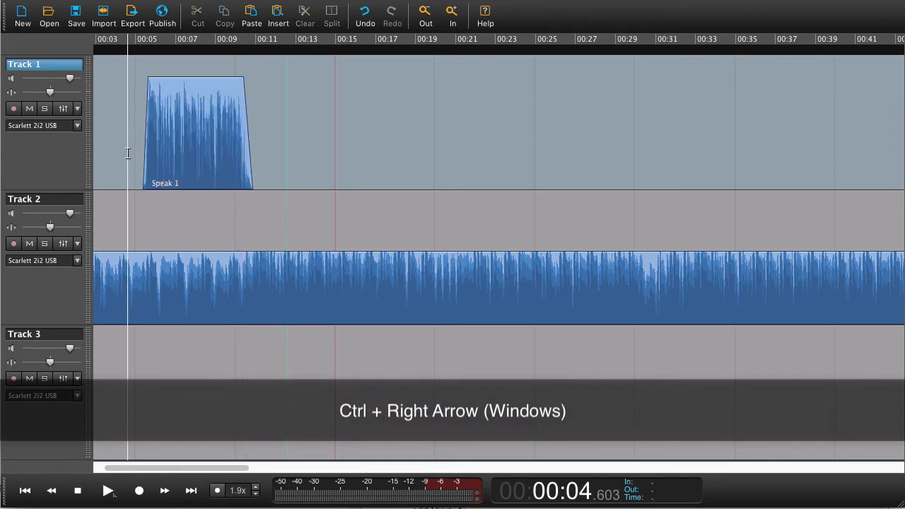
key("space")
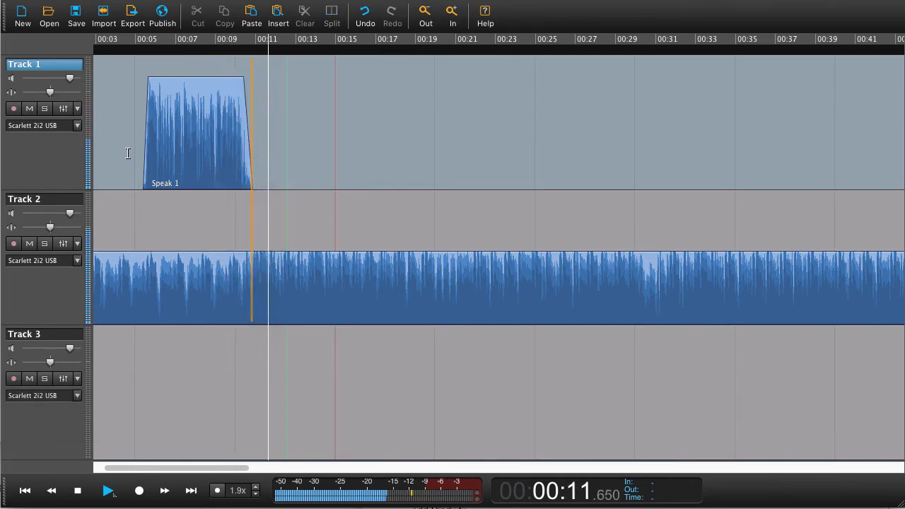
key("space")
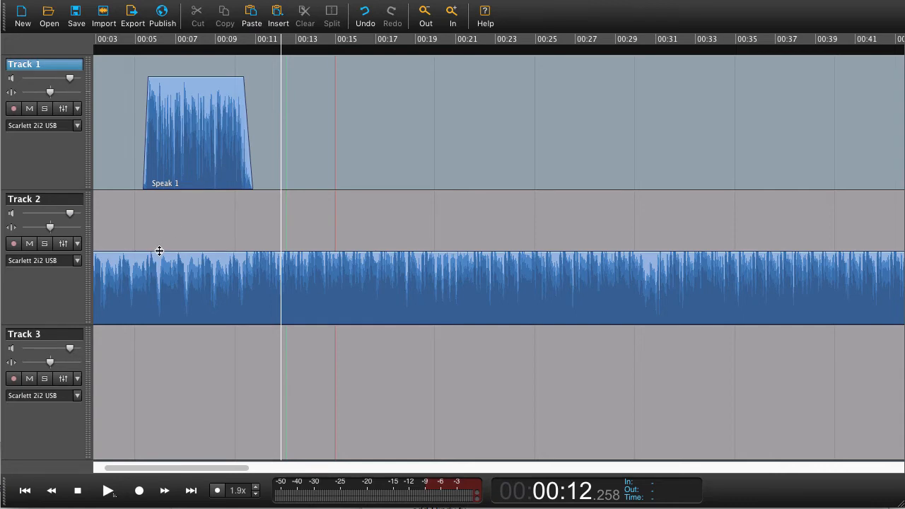
Step: Lower the gain of the whole Hands Up clip to -21.6 dB while listening to the speech over it
left_click_drag(179, 250, 179, 274)
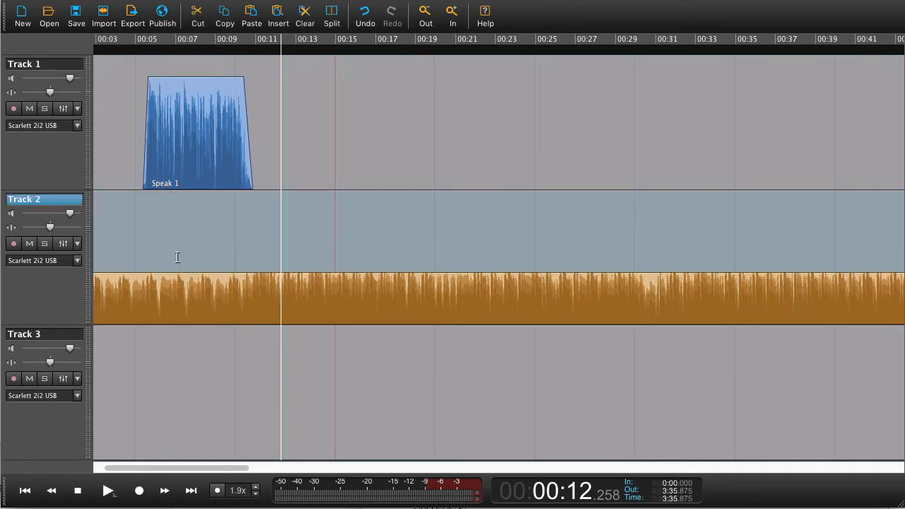
left_click(175, 255)
key("space")
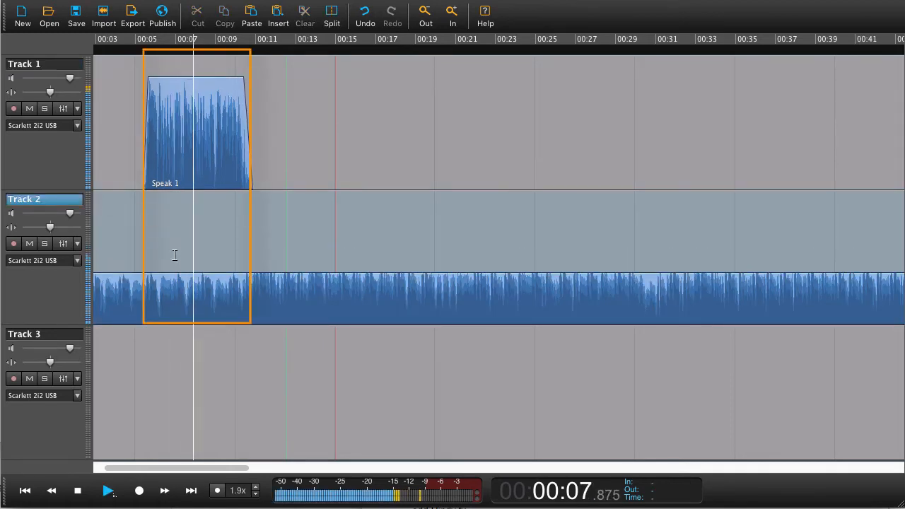
left_click_drag(180, 274, 180, 276)
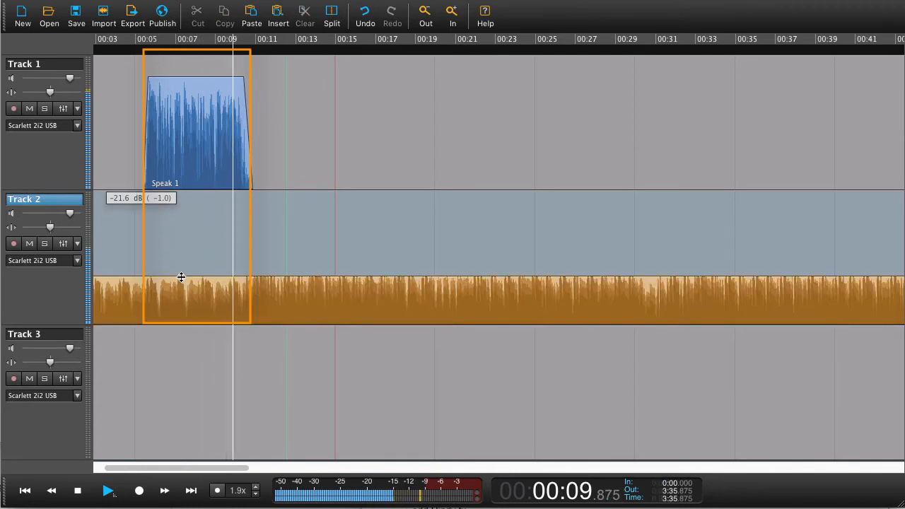
key("space")
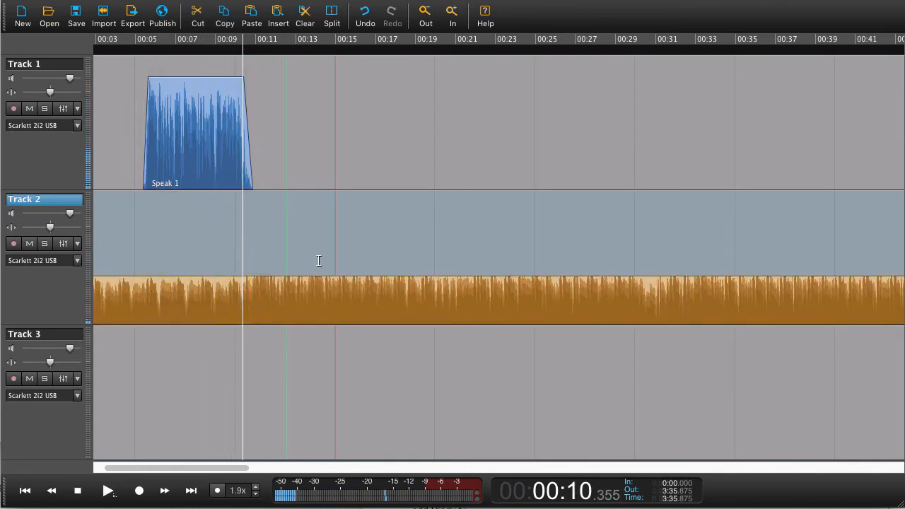
Step: Play the music following the Speak 1 clip and undo the gain reduction on Hands Up
key("space")
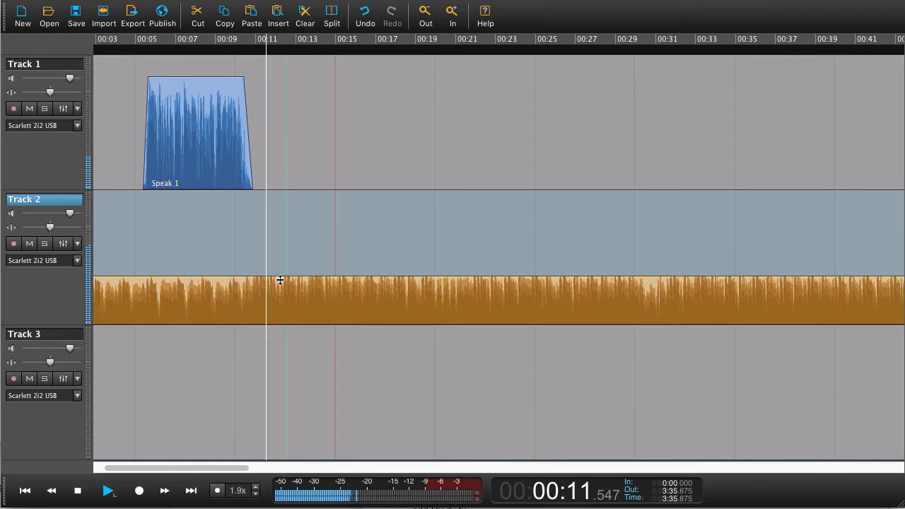
key("space")
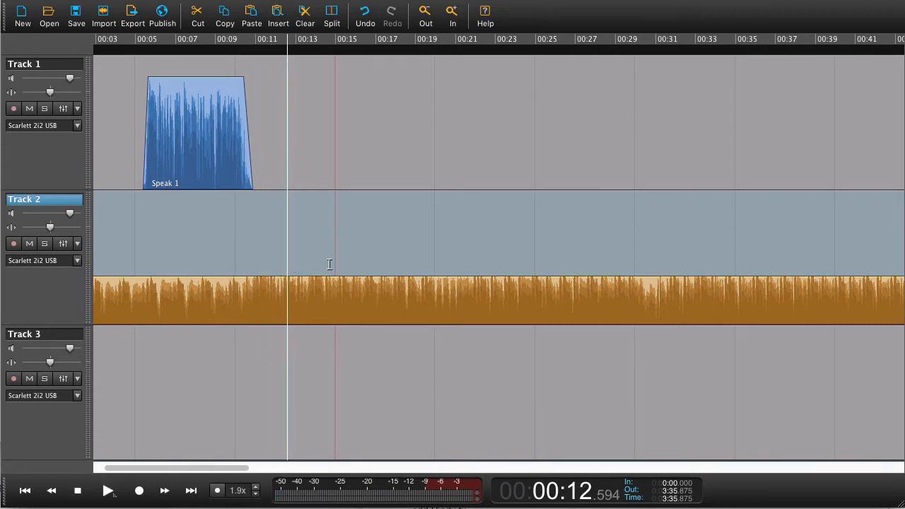
key("ctrl+z")
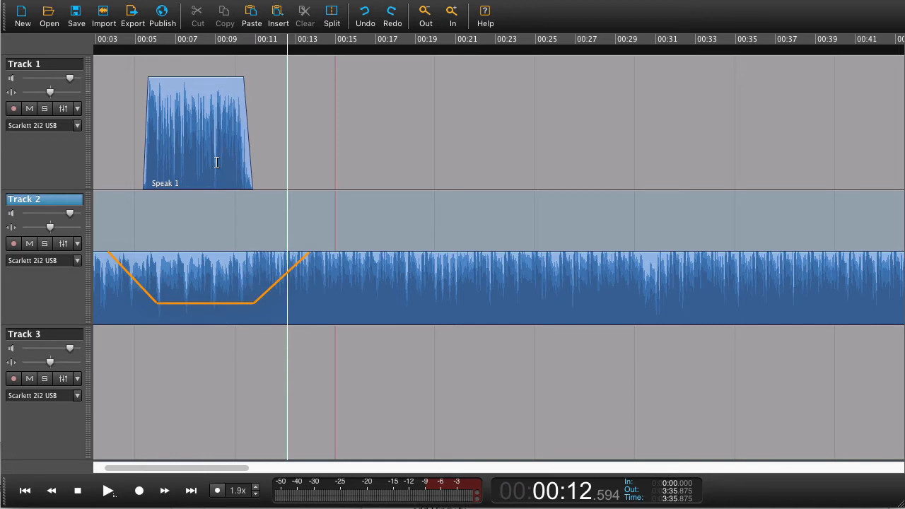
Step: Lower the Hands Up gain only under the speech, in a Track 2 range from 0:05.416 to 0:10.755, and clear the selection
left_click(143, 316)
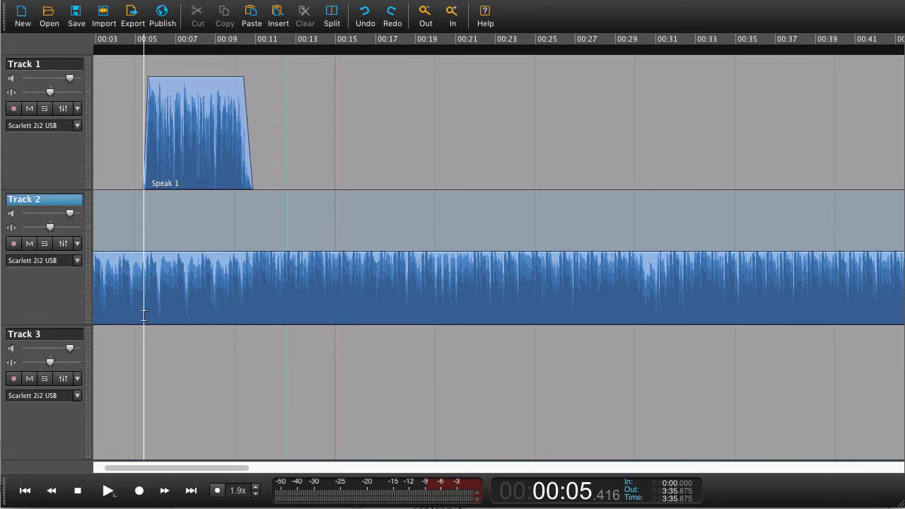
left_click_drag(143, 316, 251, 312)
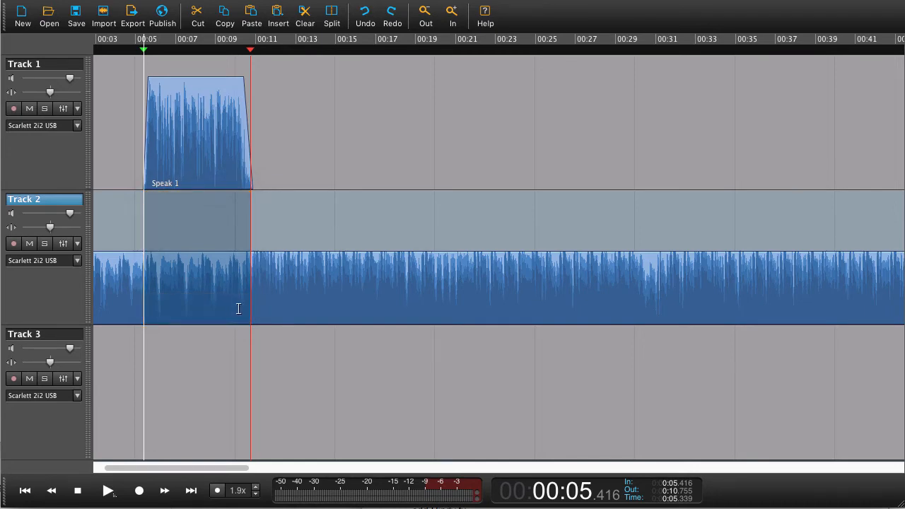
left_click(200, 251)
left_click_drag(199, 251, 198, 281)
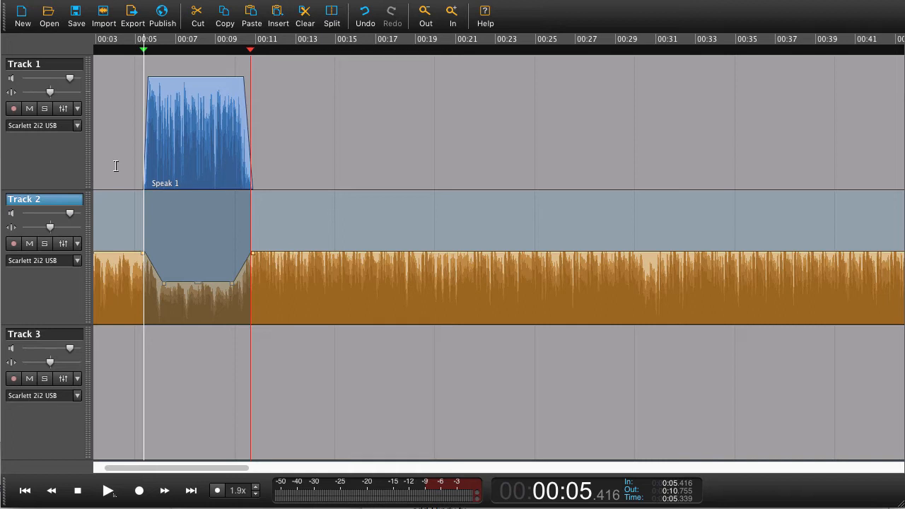
key("Escape")
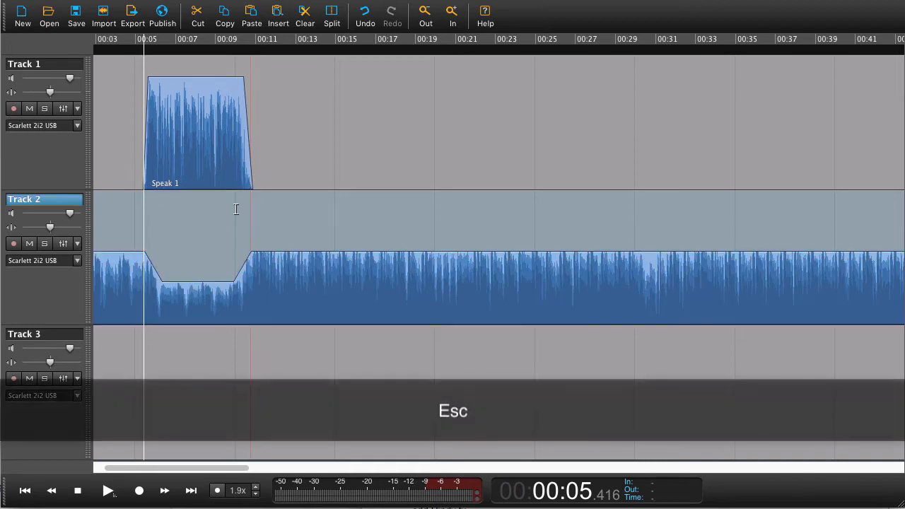
Step: Play both tracks across the Speak 1 clip, starting near 0:05.3, to check the lowered music beneath the speech
scroll(181, 227, "left", 3)
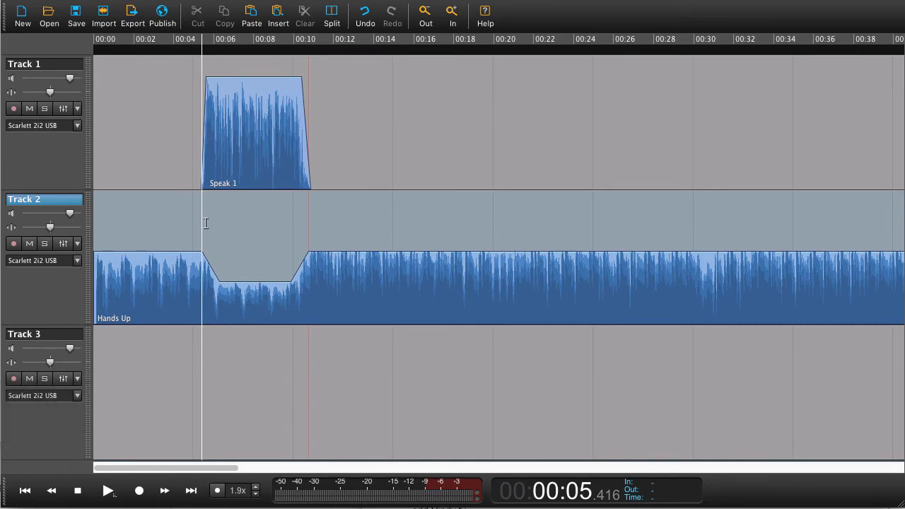
left_click(146, 167)
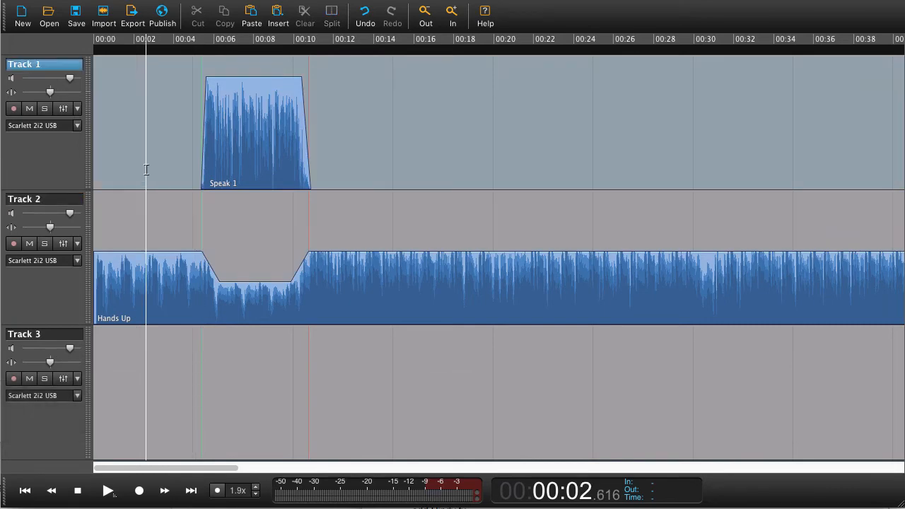
left_click(200, 198)
key("p")
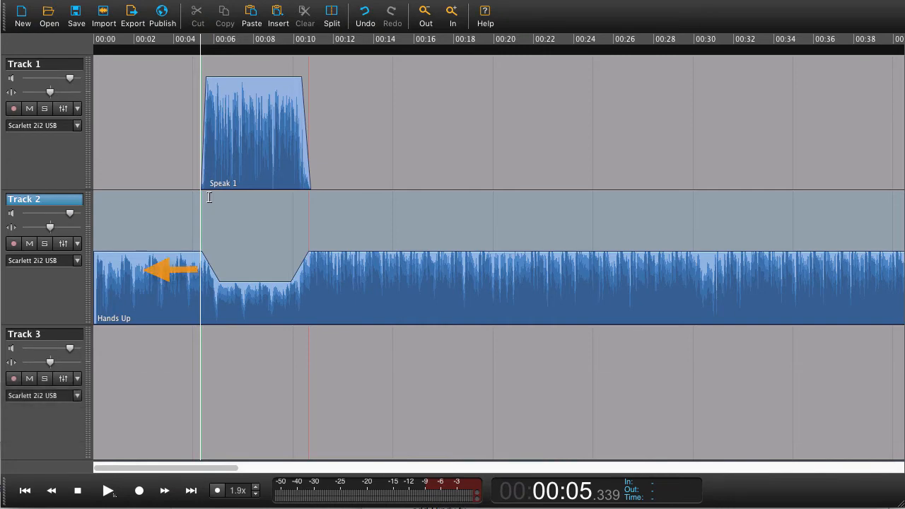
key("p")
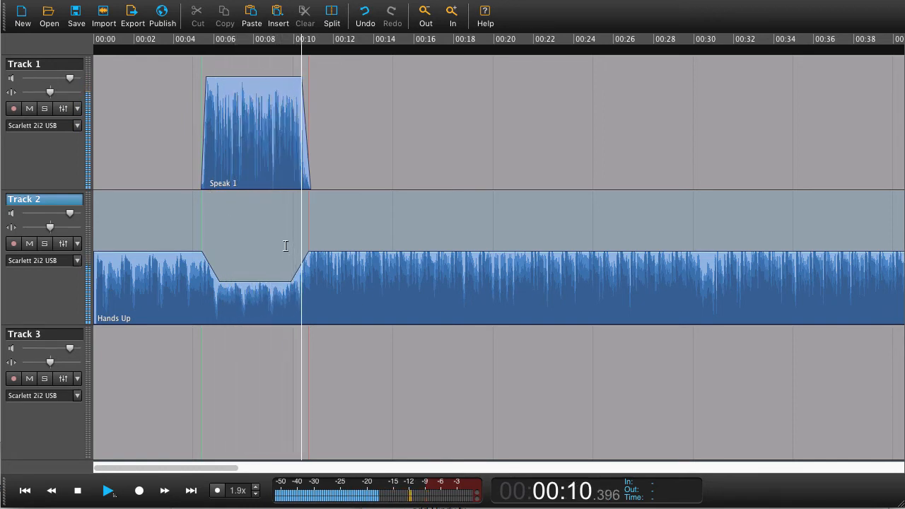
key("space")
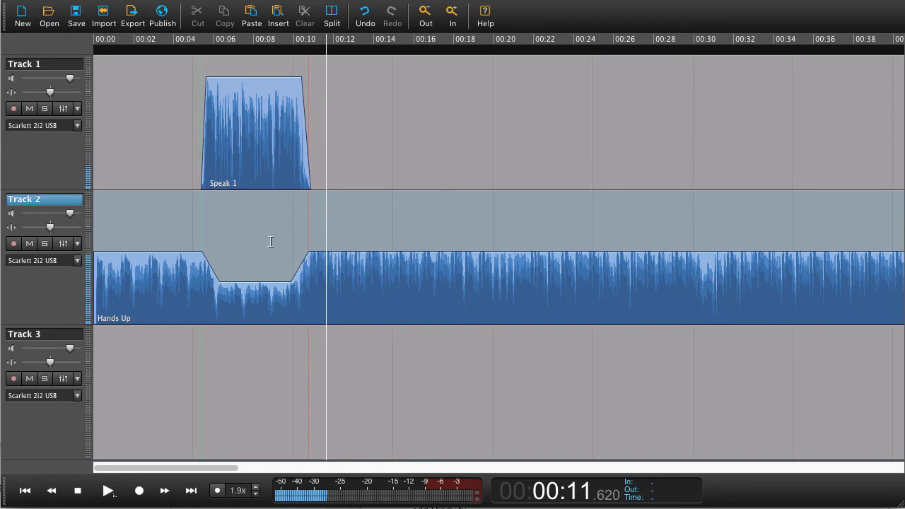
Step: Play the mix around 0:05.4 and raise the gain of the lowered Hands Up section while listening
left_click(199, 222)
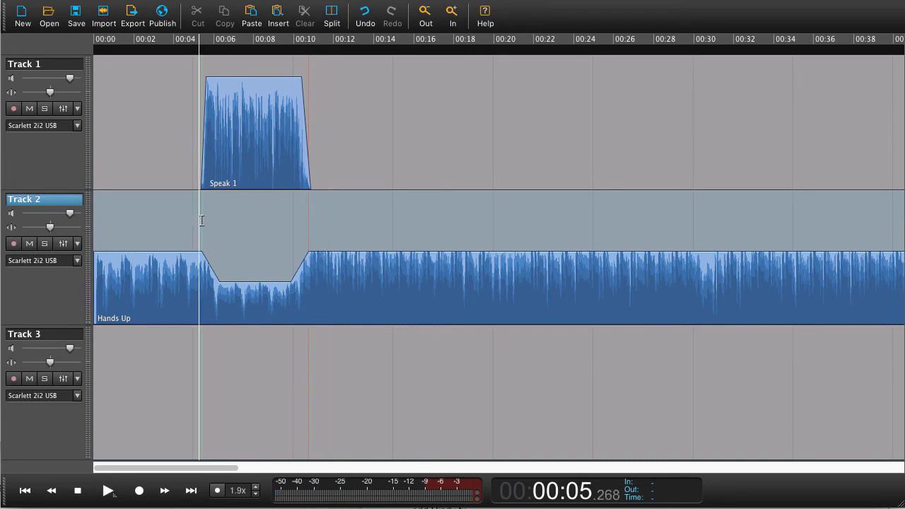
left_click(201, 220)
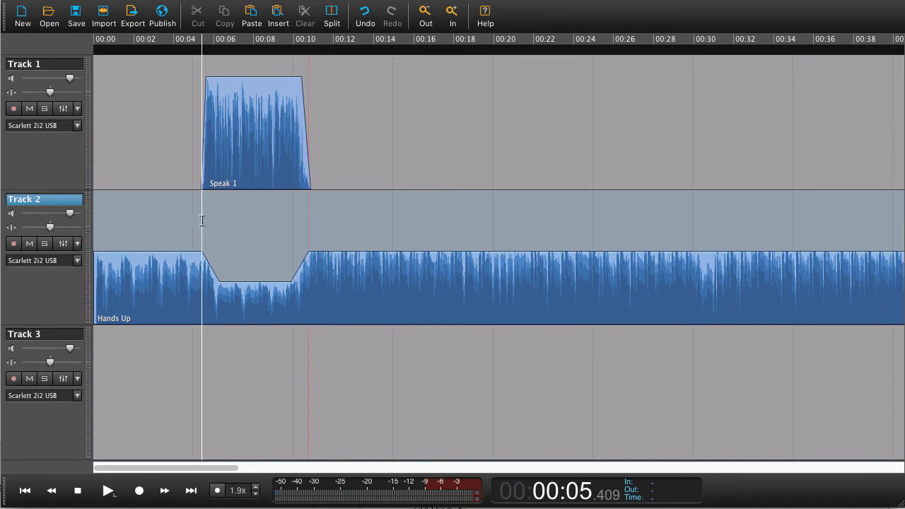
key("space")
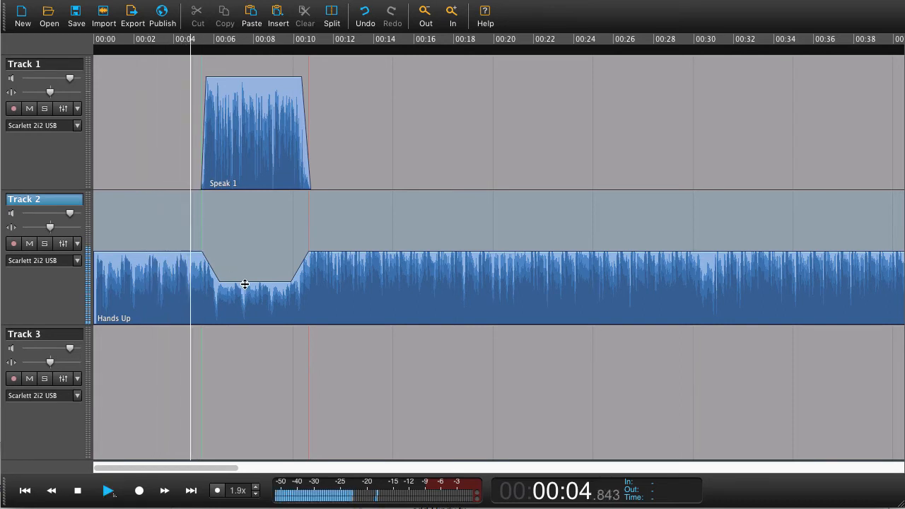
mouse_move(246, 289)
left_mouse_down()
mouse_move(243, 300)
mouse_move(240, 273)
left_mouse_up()
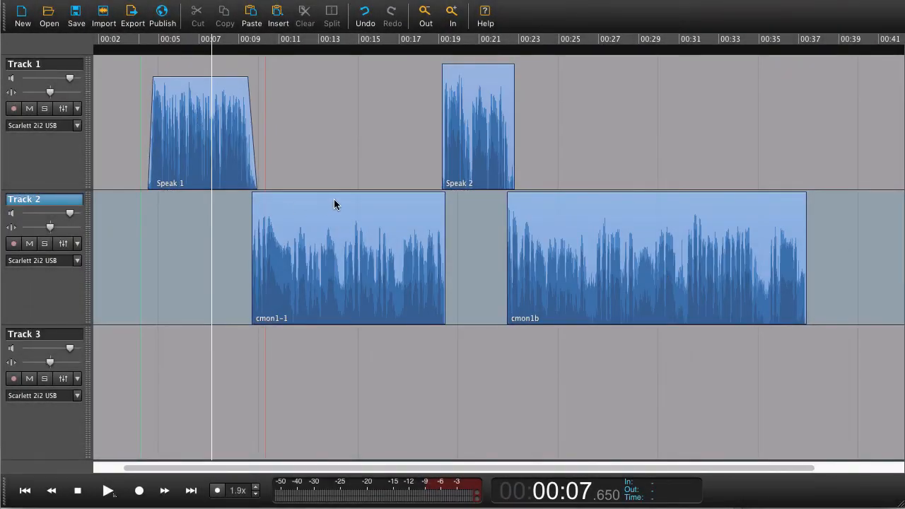
Step: Play the transition from the Speak 1 clip into the cmon1-1 clip and stop playback
left_click(229, 212)
key("space")
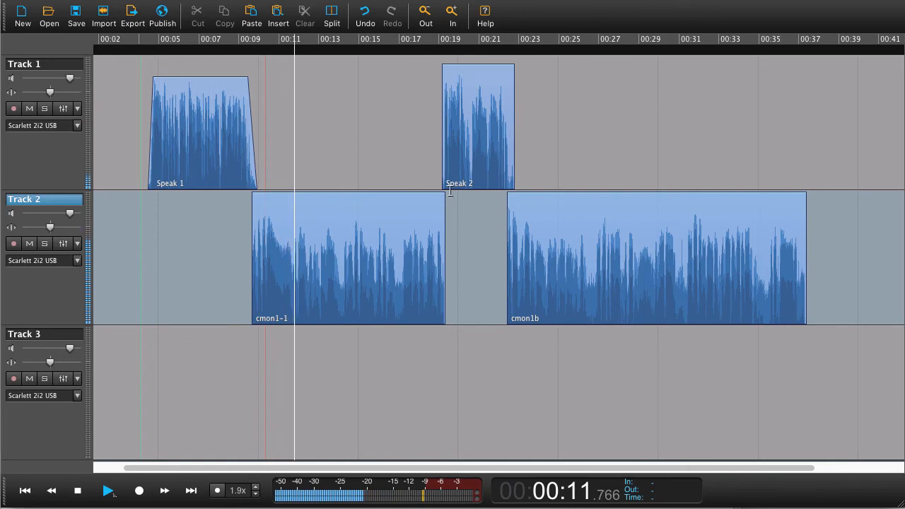
key("space")
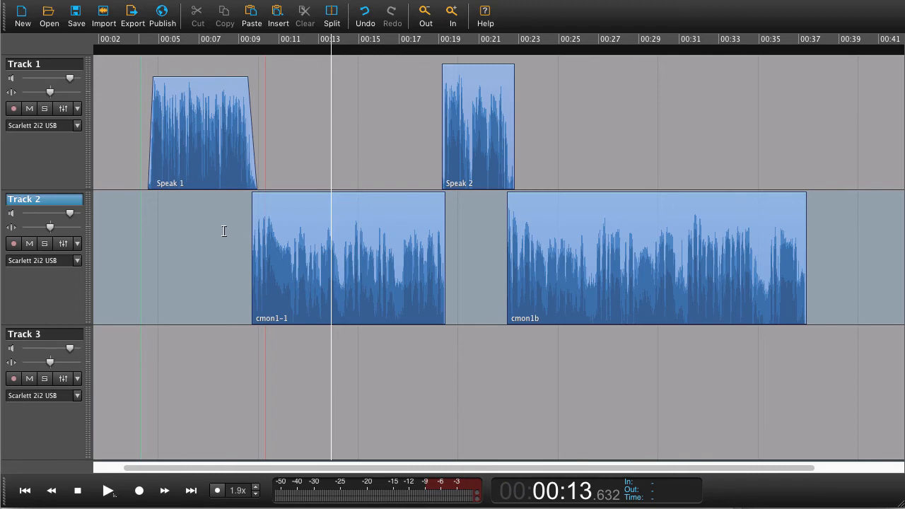
Step: Add the Track 23 music file from the 6010 48kHz folder in Finder to Track 3, starting at 0:00.000
key("super+Tab")
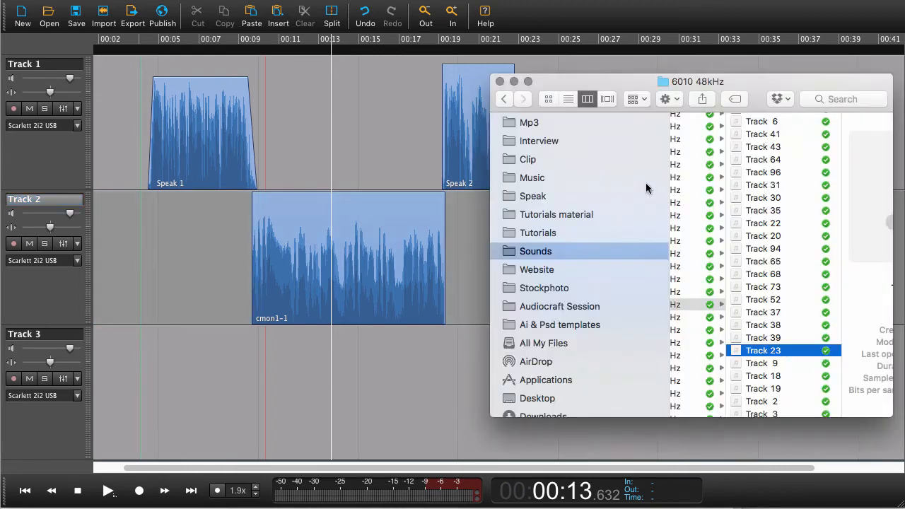
left_click_drag(735, 351, 131, 392)
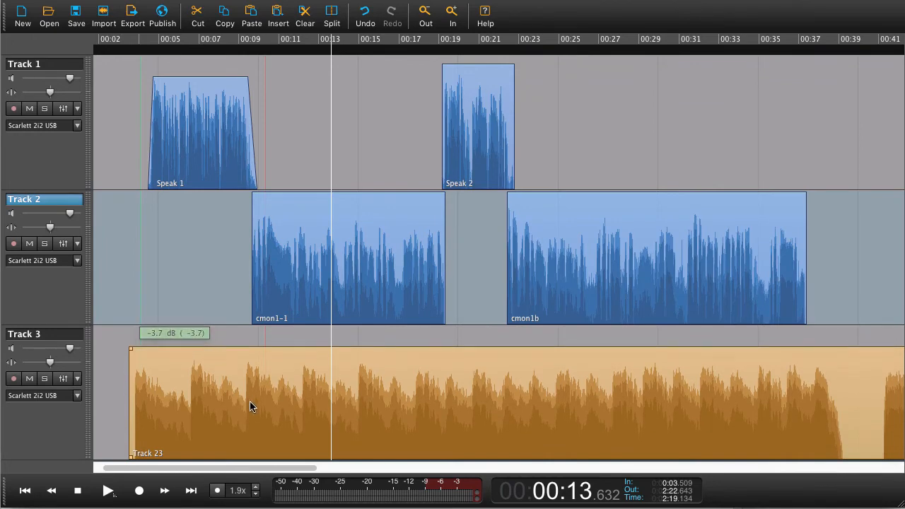
left_click_drag(250, 400, 180, 403)
scroll(191, 397, "left", 3)
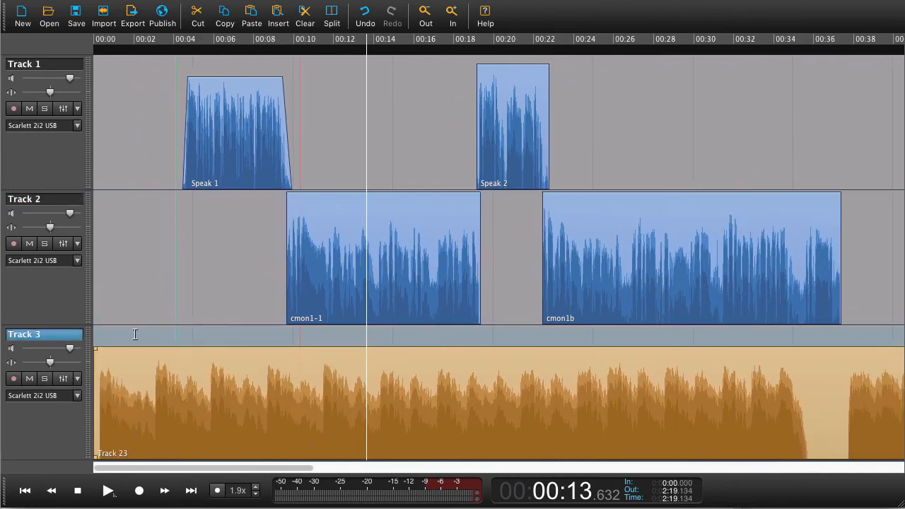
Step: Play the three tracks from near the beginning through the start of cmon1-1, and stop playback
left_click(103, 318)
key("space")
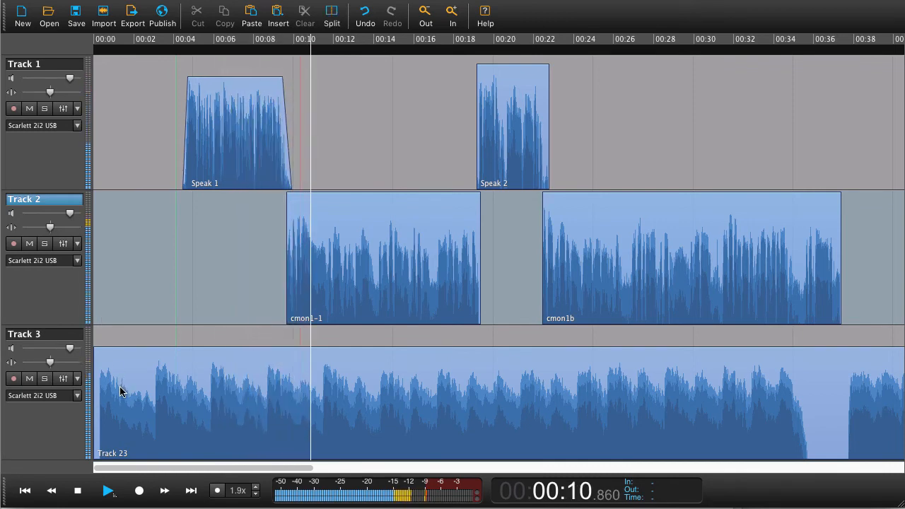
key("space")
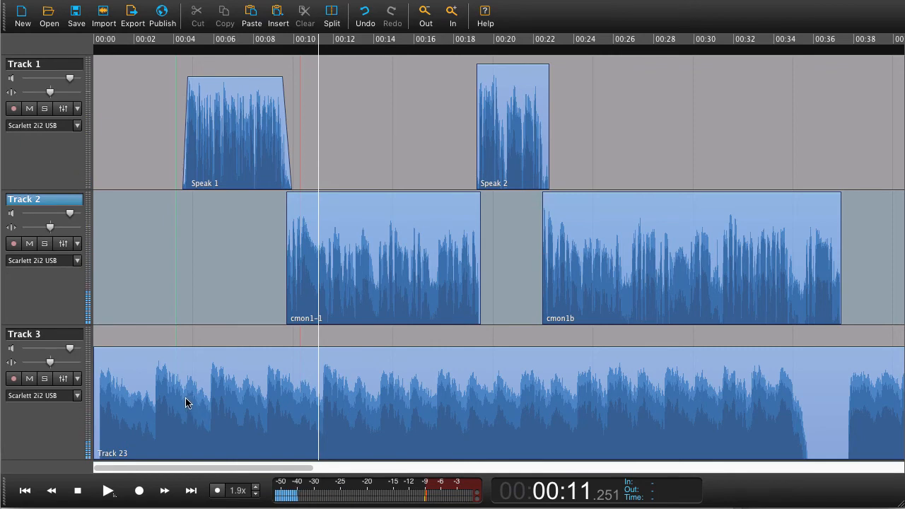
Step: Add a short fade-in to the beginning of the Track 23 music clip
left_click(98, 358)
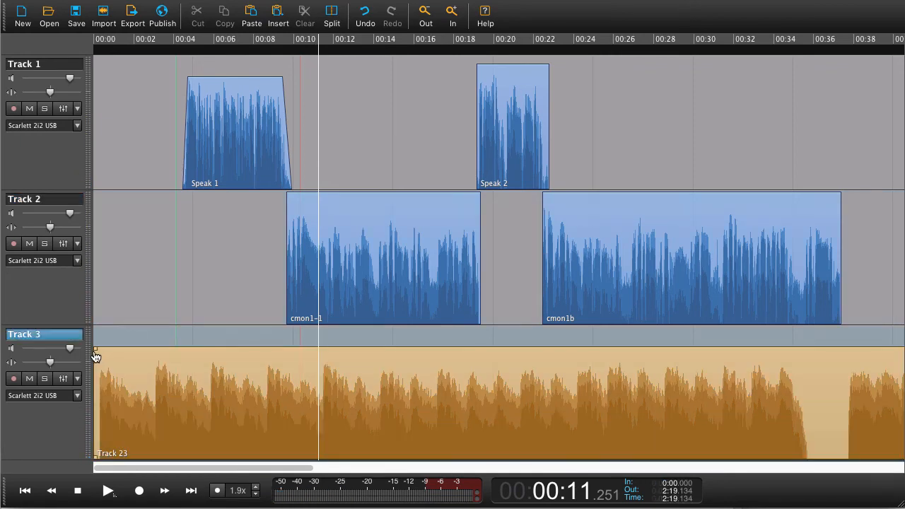
left_click_drag(98, 351, 104, 355)
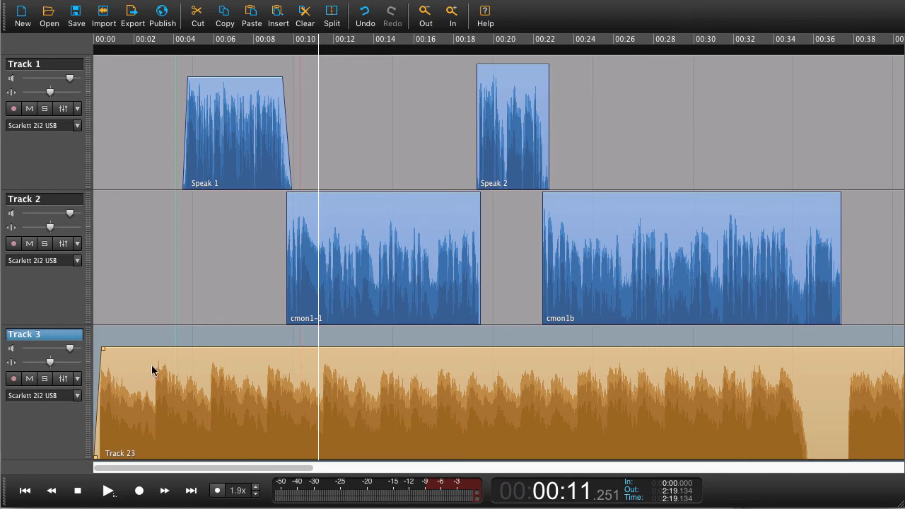
left_click_drag(177, 388, 216, 426)
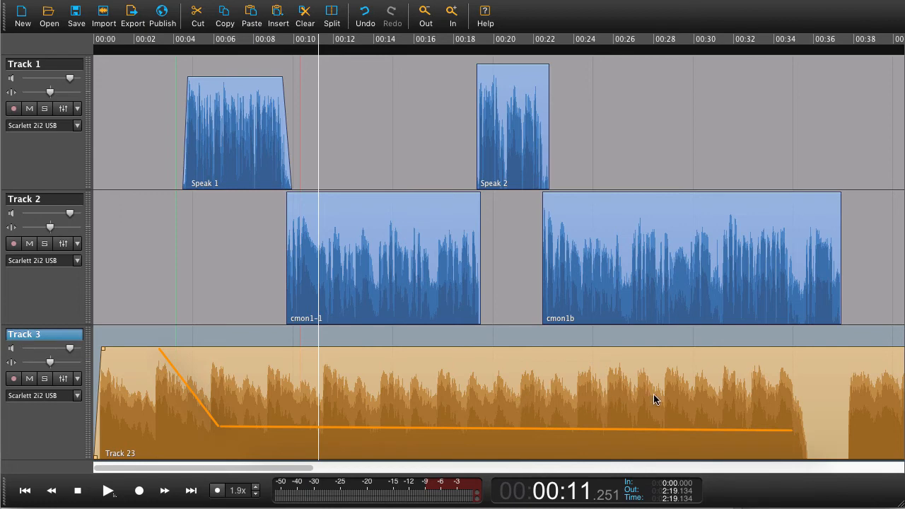
Step: Try lowering the Track 23 gain within a range from 0:04.632 to 0:20.046, and undo it
left_click(187, 425)
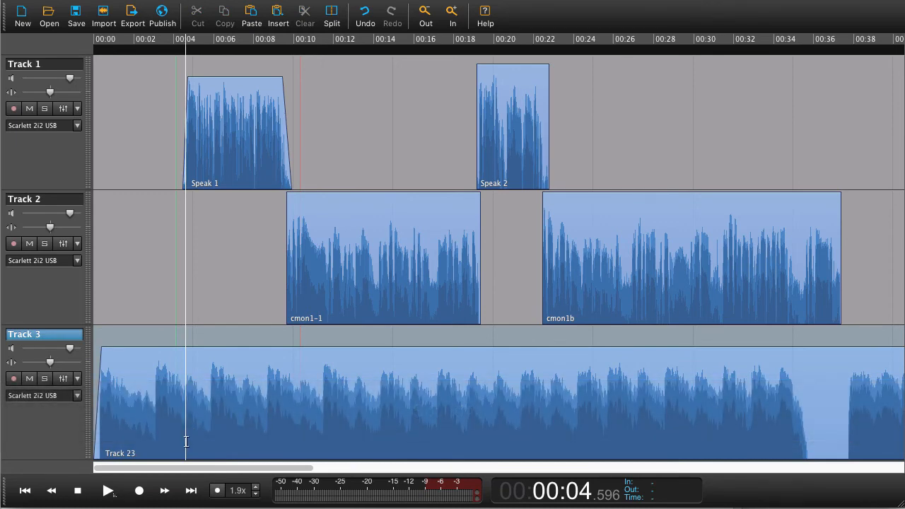
left_click_drag(186, 442, 494, 433)
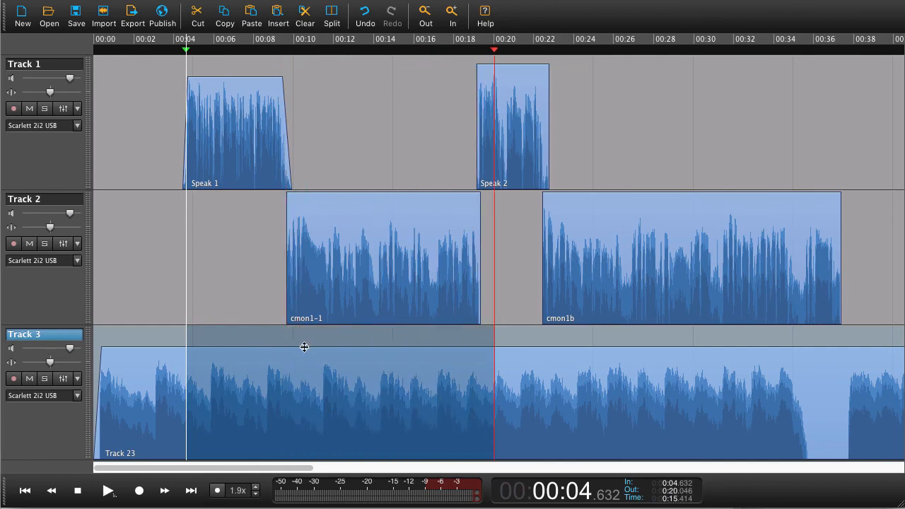
left_click_drag(304, 347, 302, 394)
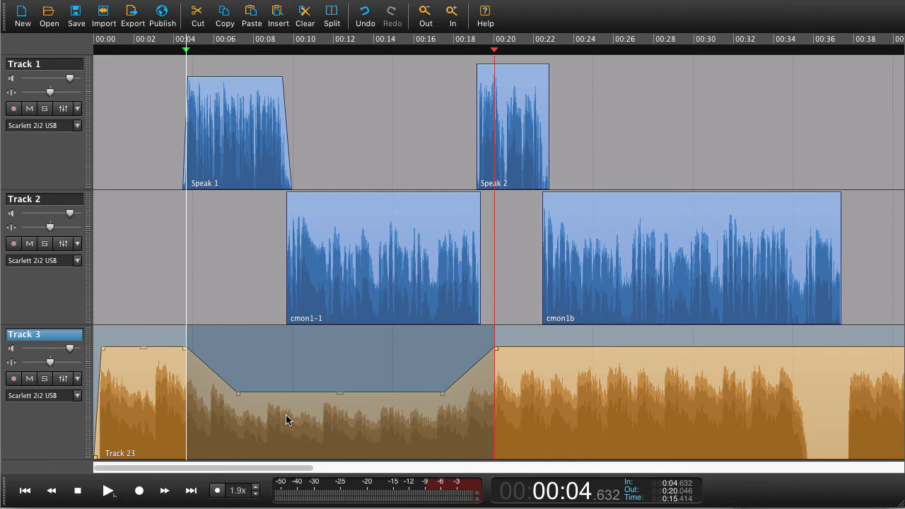
key("super+z")
left_click(212, 386)
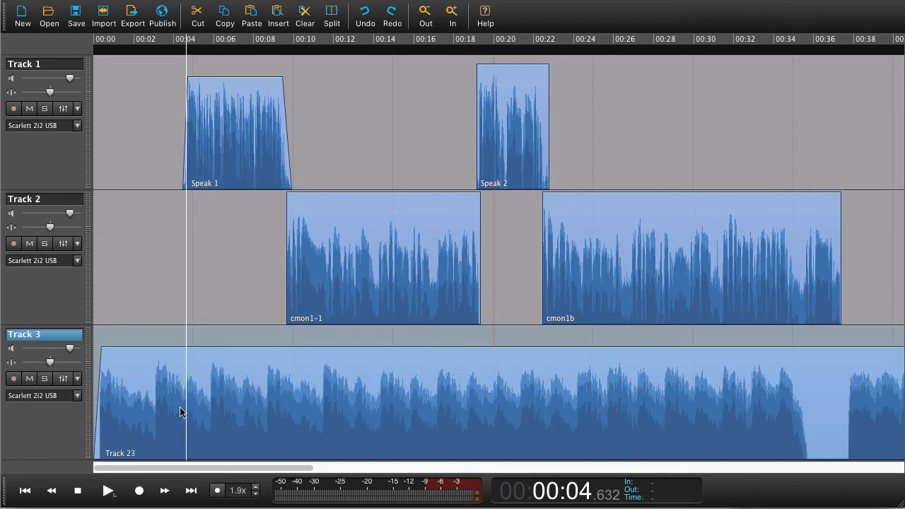
Step: Lower the Track 23 gain for everything after a ramp range from 0:04.066 to 0:05.268, and clear the selection
left_click(175, 446)
left_click_drag(175, 445, 199, 447)
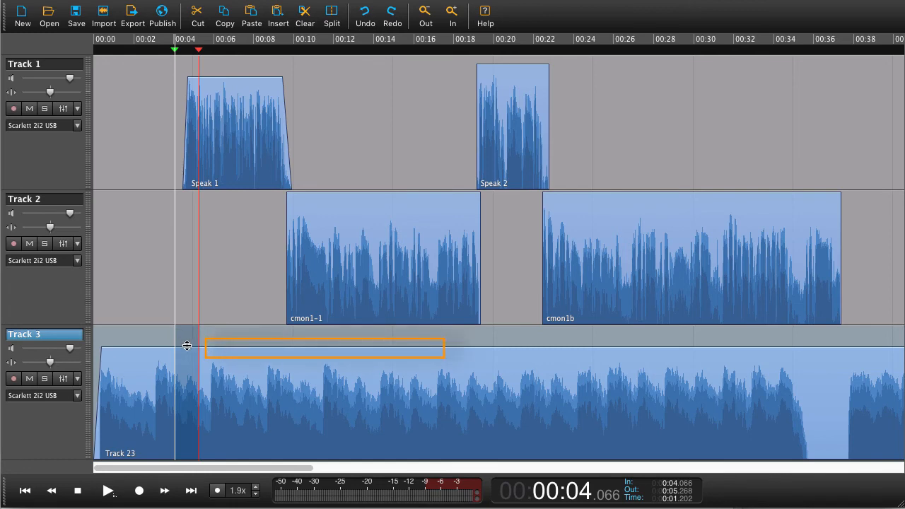
left_click_drag(218, 347, 210, 411)
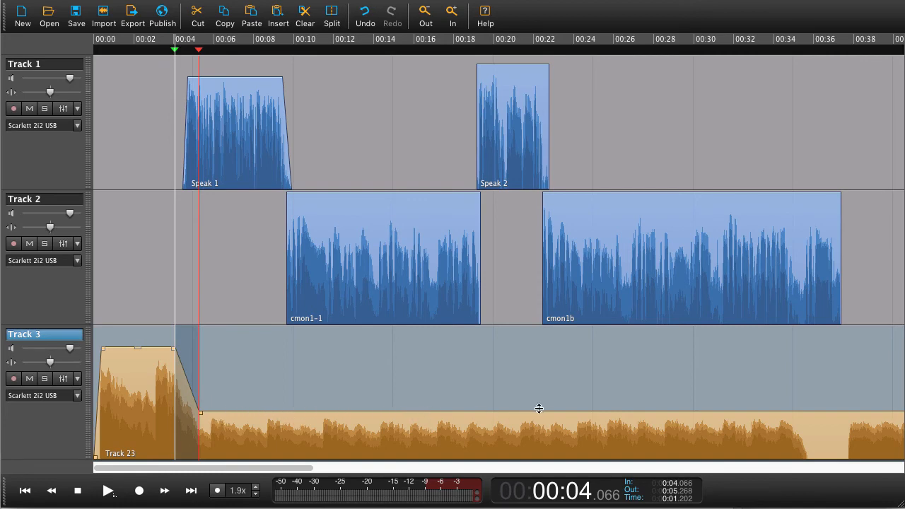
left_click(146, 317)
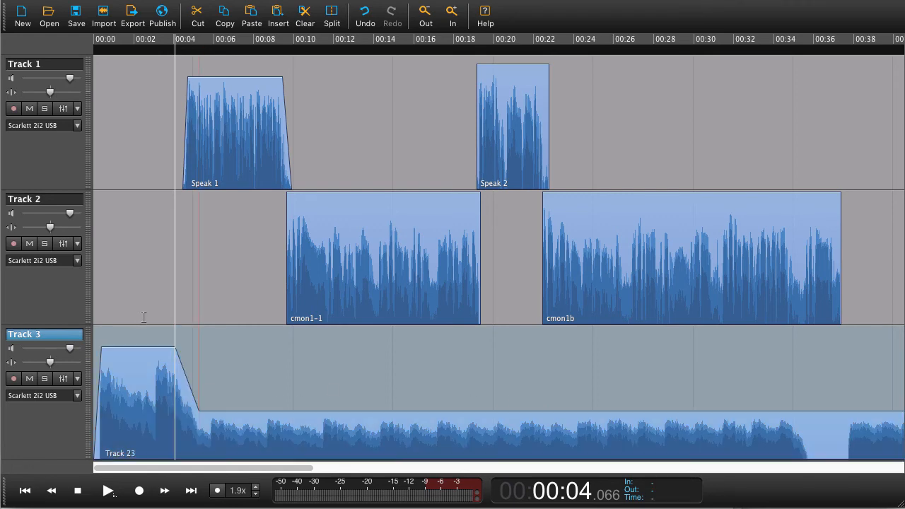
Step: Play the mix from the start and raise the lowered part of Track 23 to -20.6 dB while listening
left_click(96, 321)
key("space")
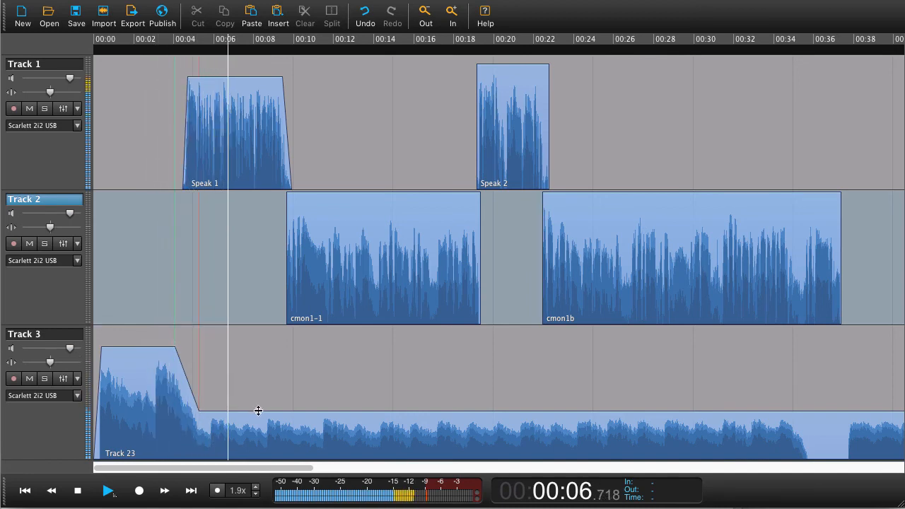
left_click_drag(257, 410, 258, 408)
key("space")
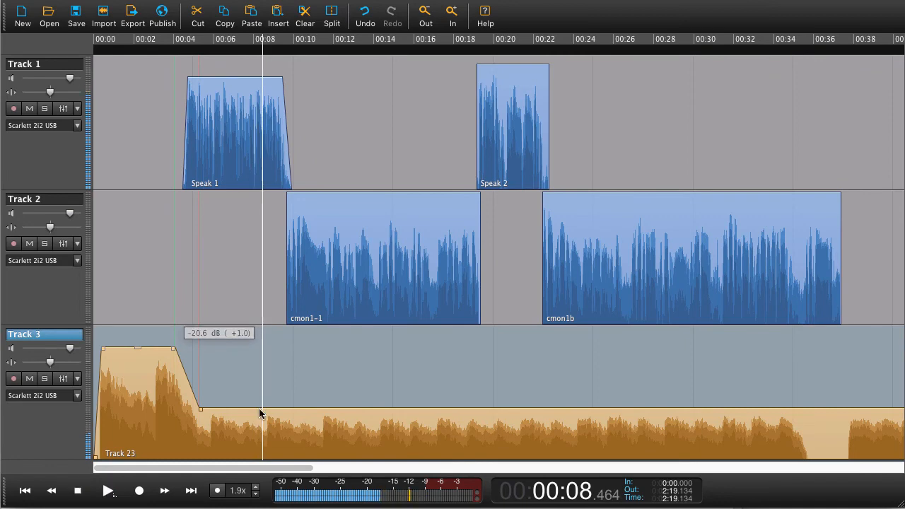
Step: During playback from 0:00.601, widen the Track 23 gain ramp at both ends and raise the lowered section's gain slightly
left_click(117, 323)
left_click(107, 332)
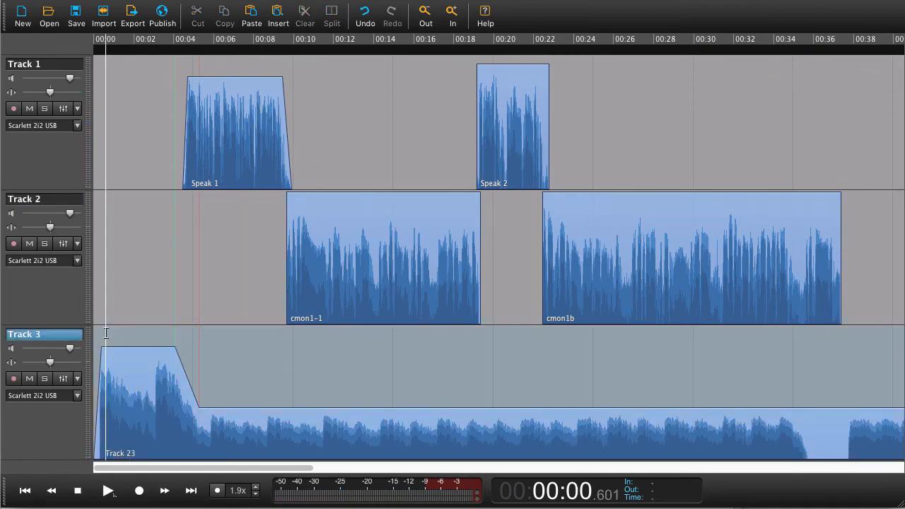
key("space")
left_click(202, 413)
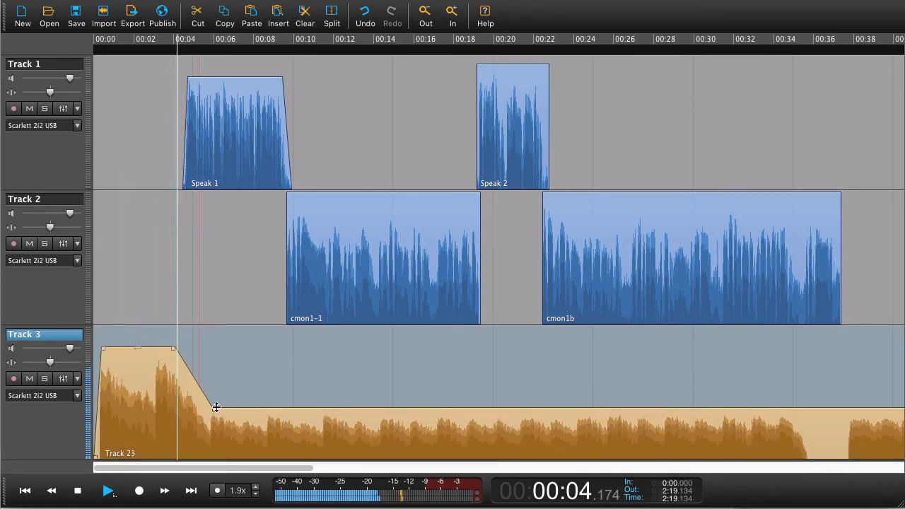
mouse_move(175, 352)
left_mouse_down()
mouse_move(191, 348)
mouse_move(164, 348)
left_mouse_up()
left_click_drag(266, 408, 268, 400)
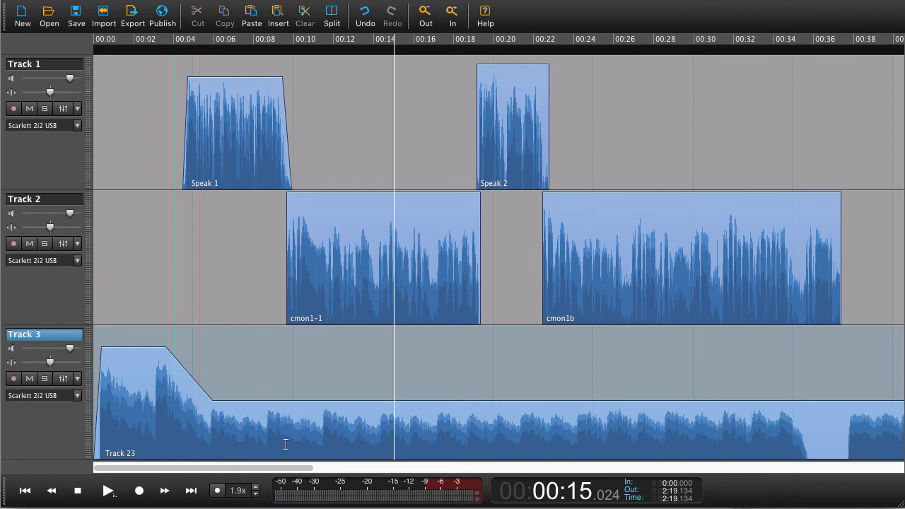
Step: Lower Track 23 to -25.2 dB beneath the cmon1-1 clip, in a range from 0:09.793 to 0:19.269, and clear the selection
left_click_drag(290, 443, 478, 431)
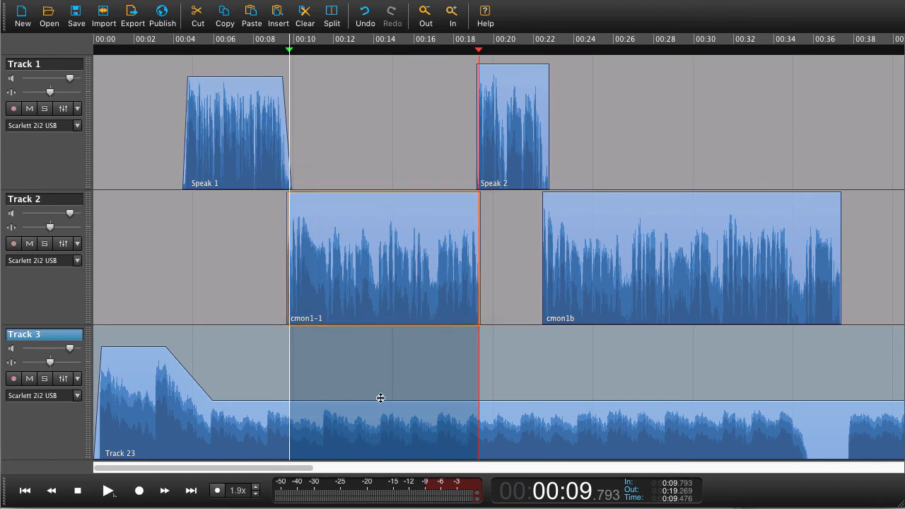
left_click_drag(365, 400, 365, 423)
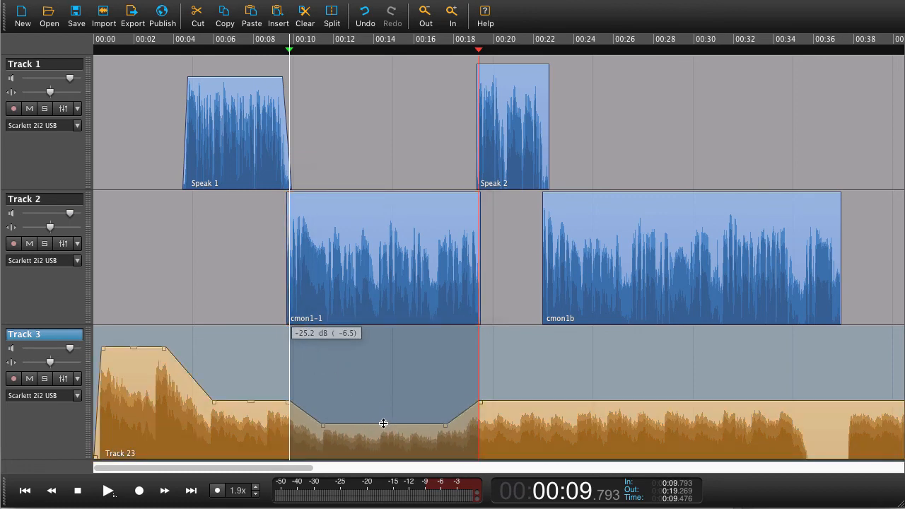
left_click(505, 432)
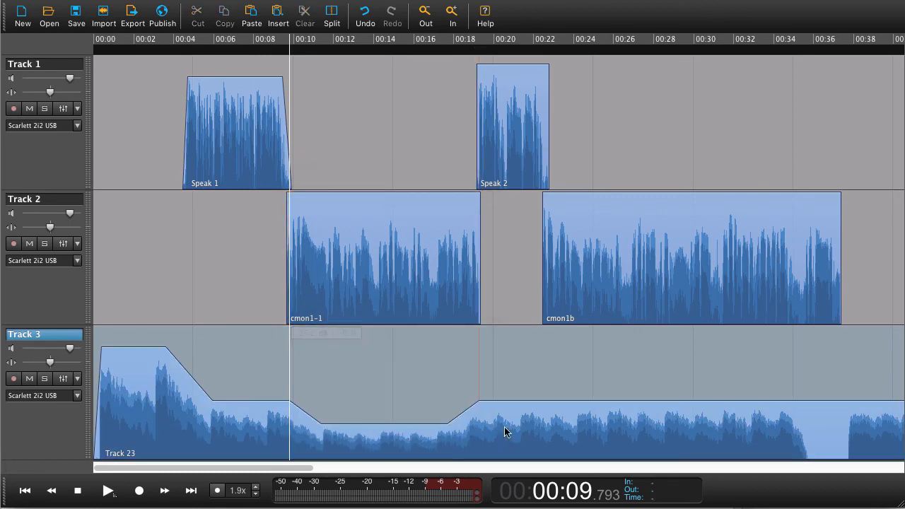
Step: Lower Track 23 beneath the cmon1b clip to the same level as beneath cmon1-1, using a ramp range from 0:22.309 to 0:22.875
left_click(541, 434)
left_click_drag(541, 435, 552, 424)
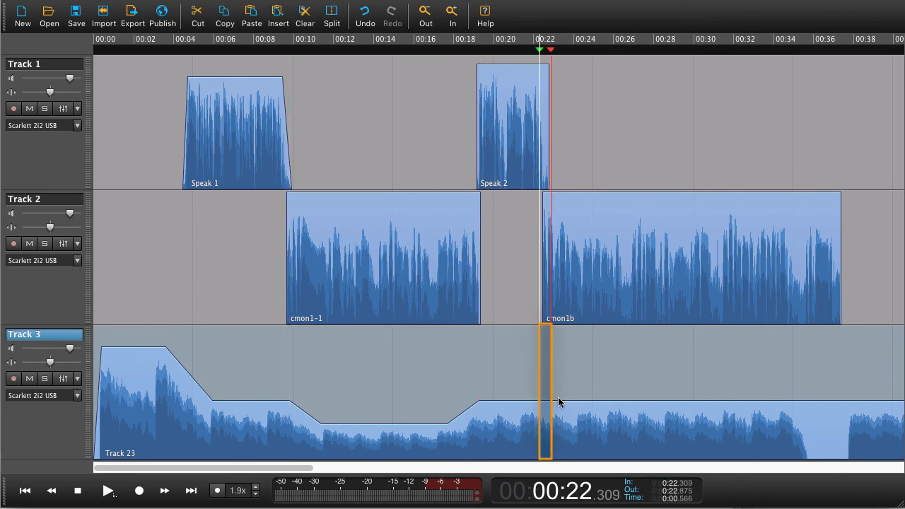
left_click_drag(571, 402, 573, 424)
left_click(565, 404)
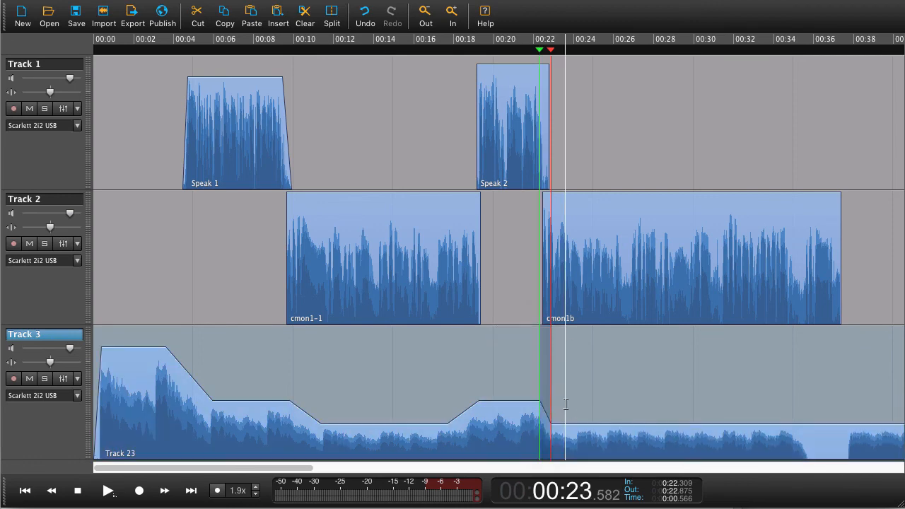
Step: Split Track 23 at 0:37.018, near the end of the cmon1b clip, and delete the part after the split
scroll(569, 406, "right", 5)
left_click(635, 453)
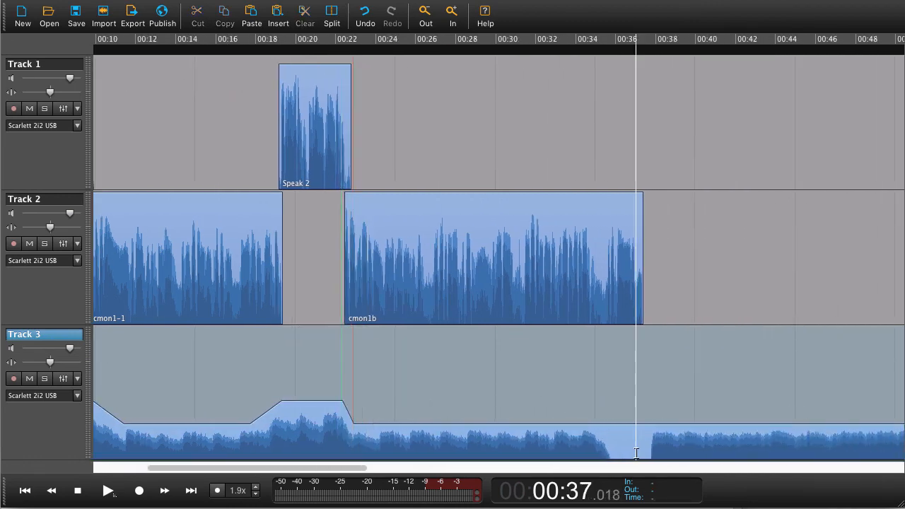
key("t")
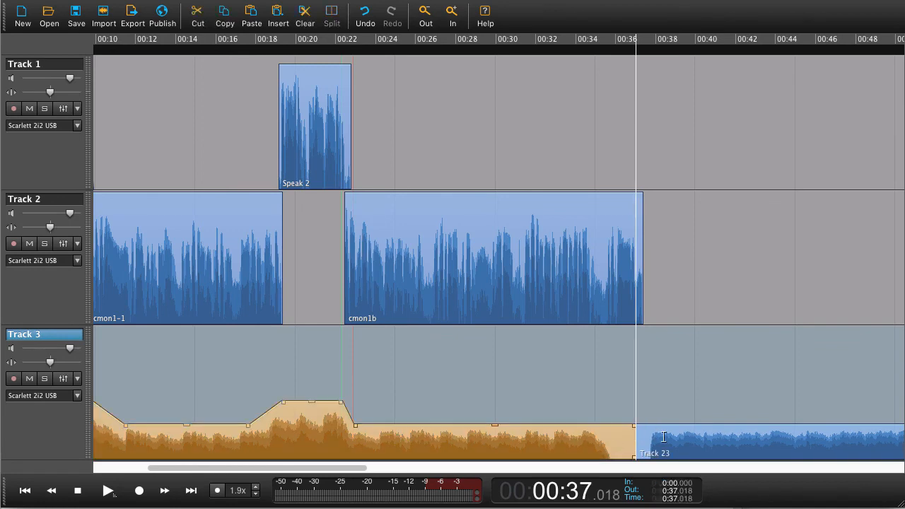
left_click(663, 436)
key("Delete")
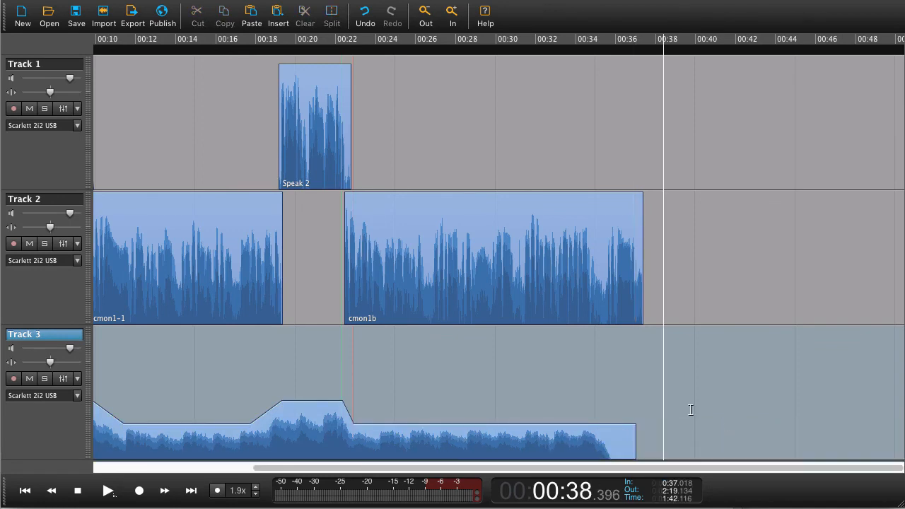
Step: Add a short fade-out at the end of the shortened Track 23 clip
scroll(569, 385, "down", 3)
scroll(235, 362, "up", 2)
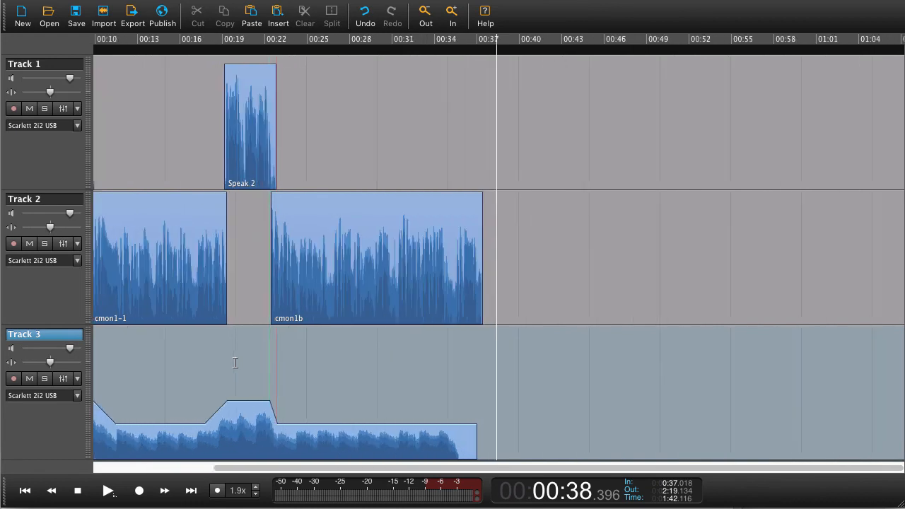
scroll(235, 363, "left", 3)
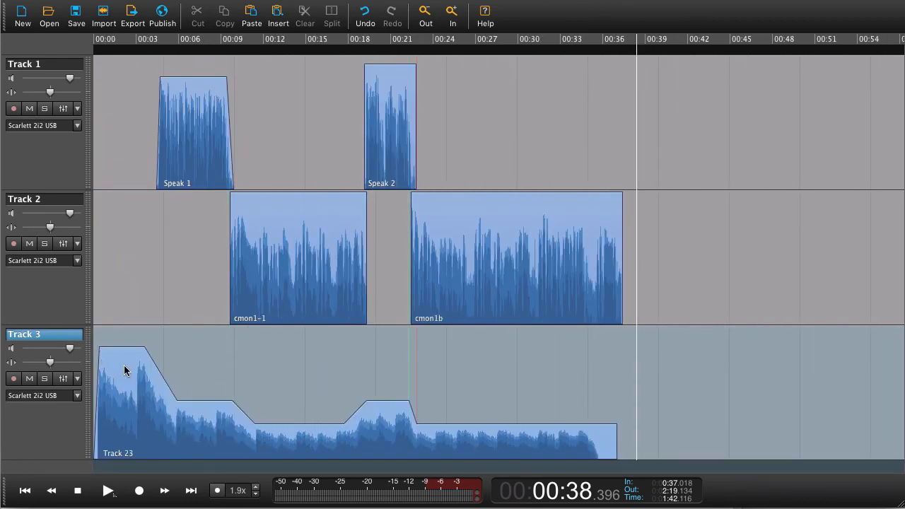
left_click(591, 424)
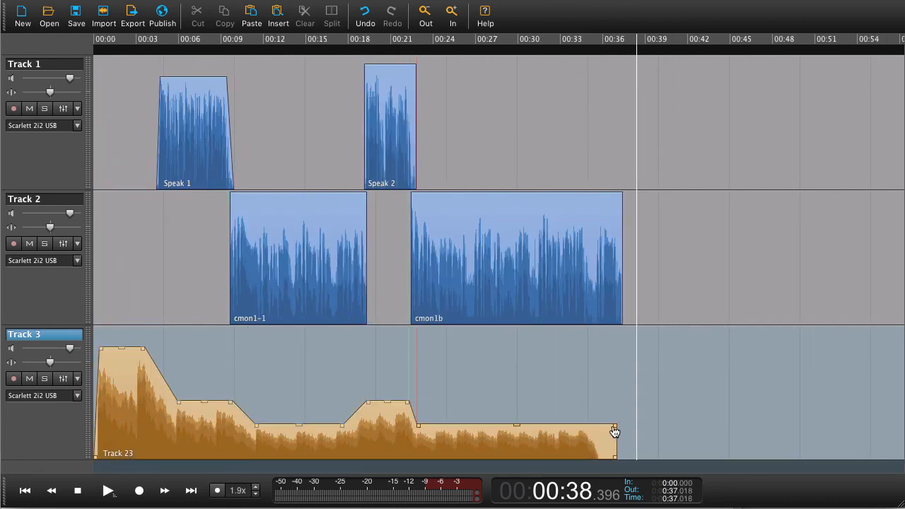
left_click_drag(612, 428, 581, 432)
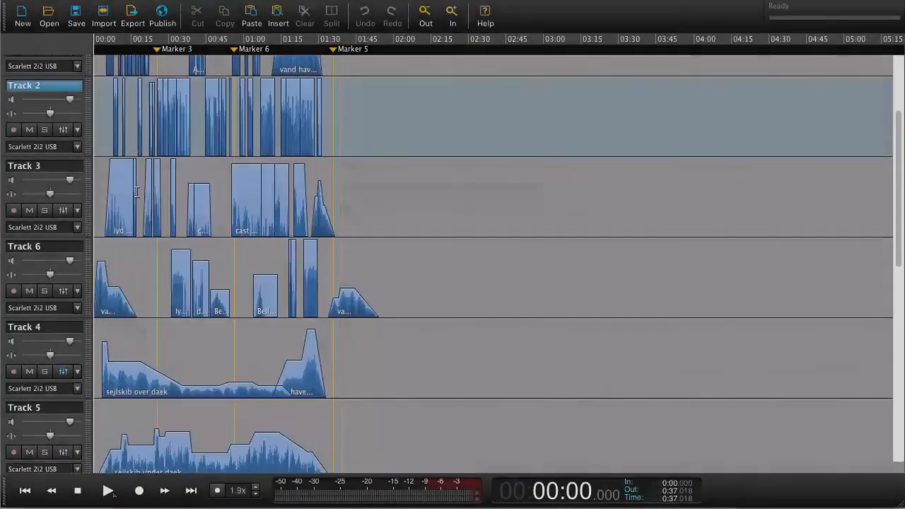
Step: Look through all tracks of the larger example mix to examine how its clips, fades and gain levels are laid out
scroll(137, 191, "down", 5)
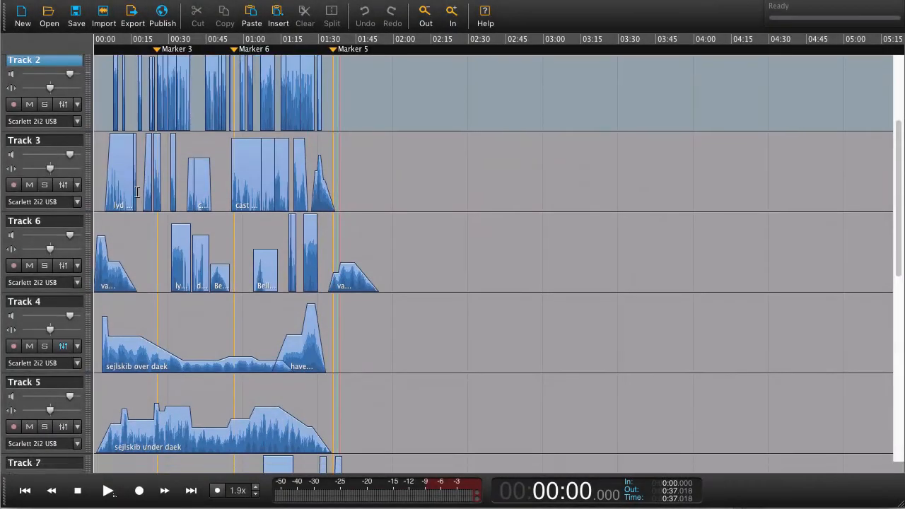
scroll(137, 195, "down", 8)
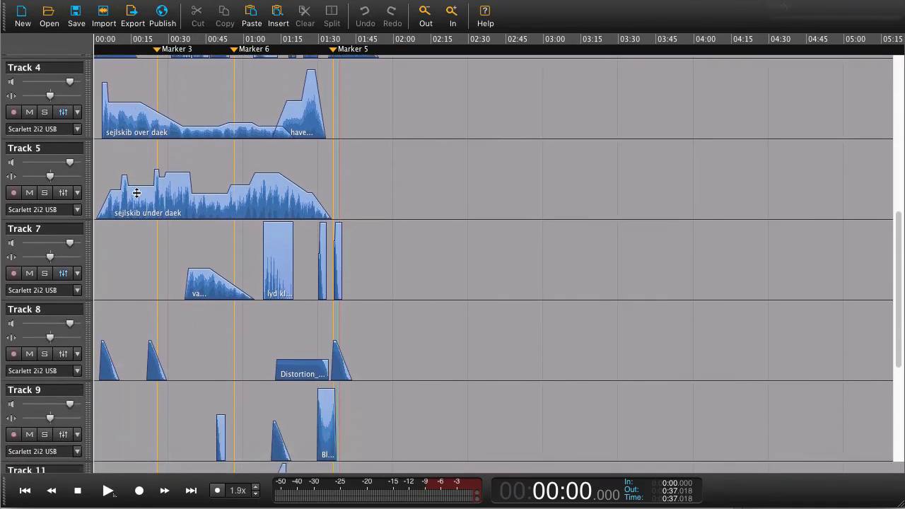
scroll(136, 192, "down", 1)
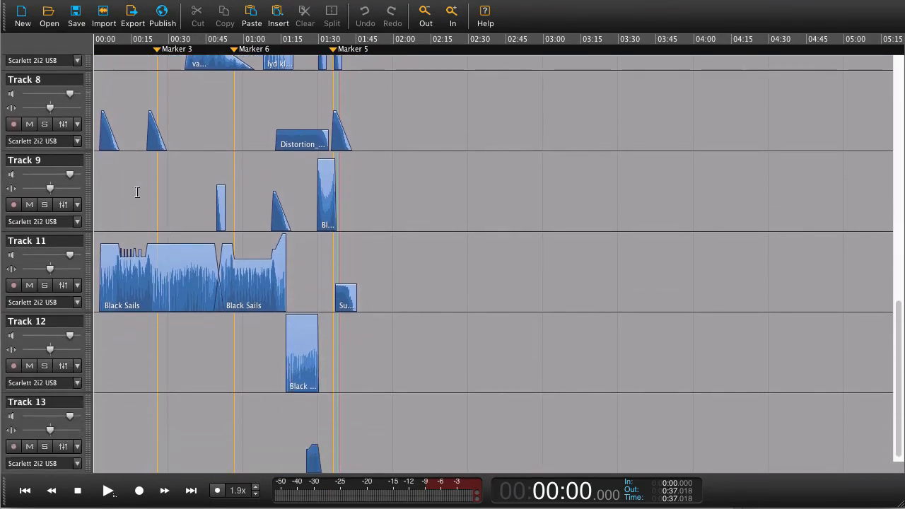
scroll(137, 192, "up", 17)
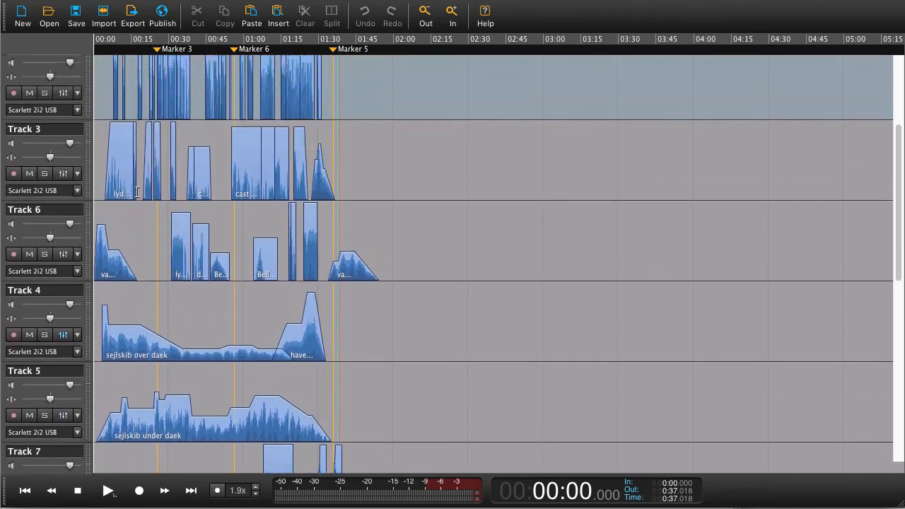
scroll(137, 196, "up", 1)
scroll(135, 175, "up", 6)
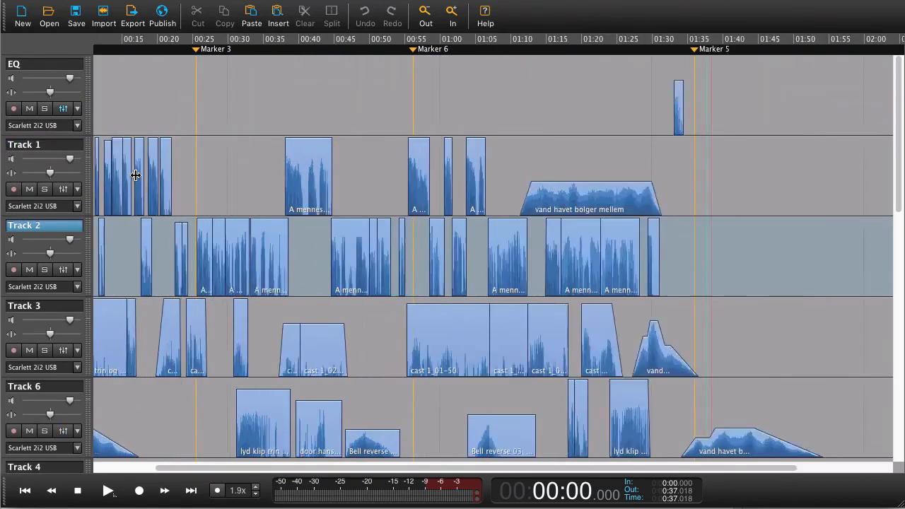
Step: Examine the fades and gain ramps at the start of the example mix on the lyd klip trin og grin and vand havet bolger mellem clips
scroll(136, 175, "left", 8)
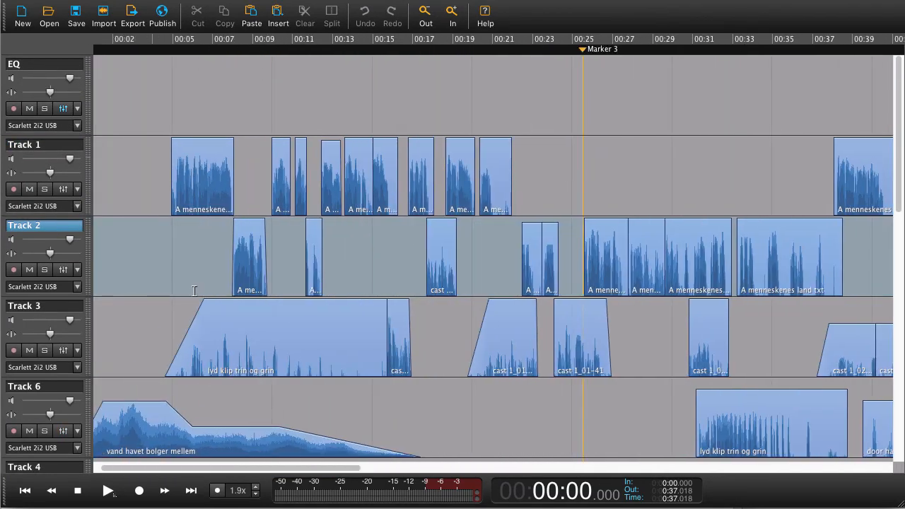
scroll(194, 296, "down", 1)
scroll(195, 295, "down", 1)
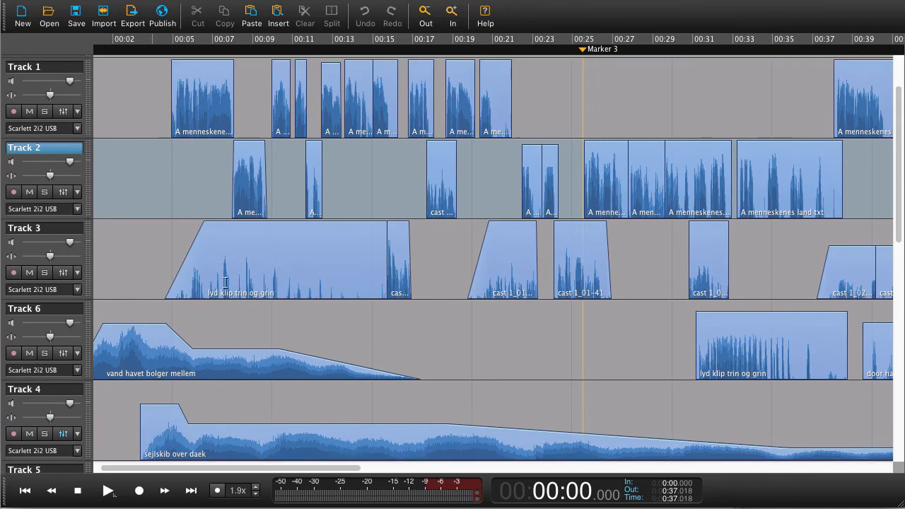
left_click(207, 246)
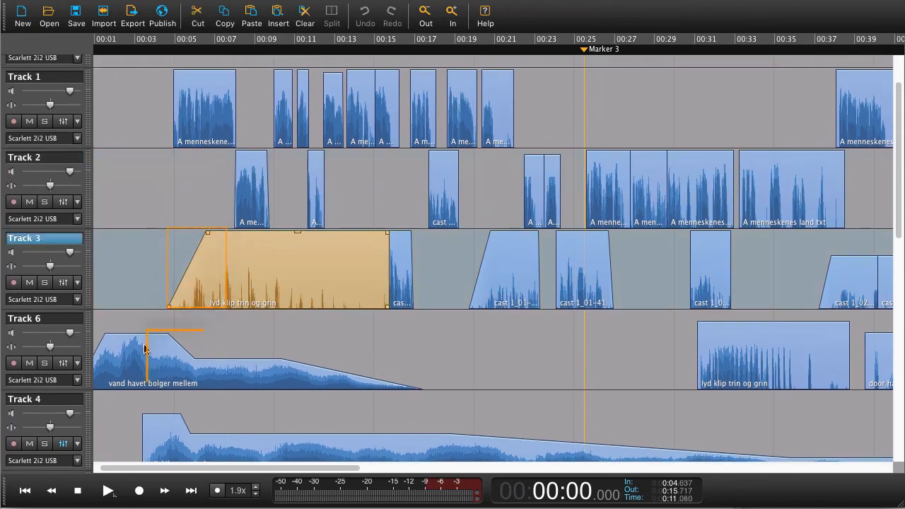
left_click(207, 376)
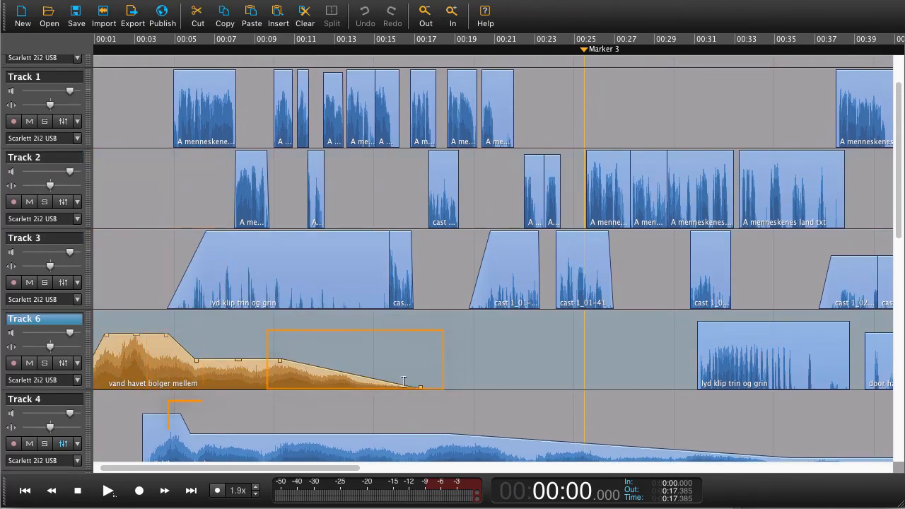
scroll(205, 424, "down", 1)
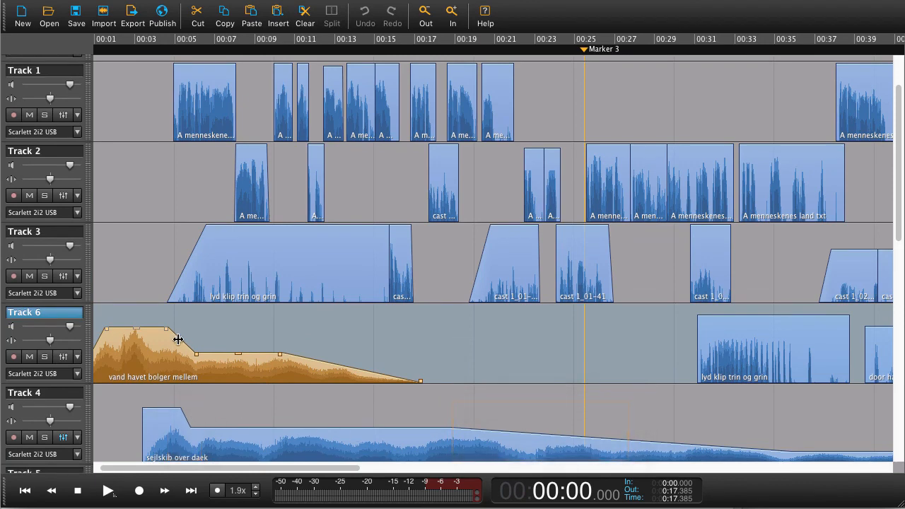
scroll(185, 329, "down", 5)
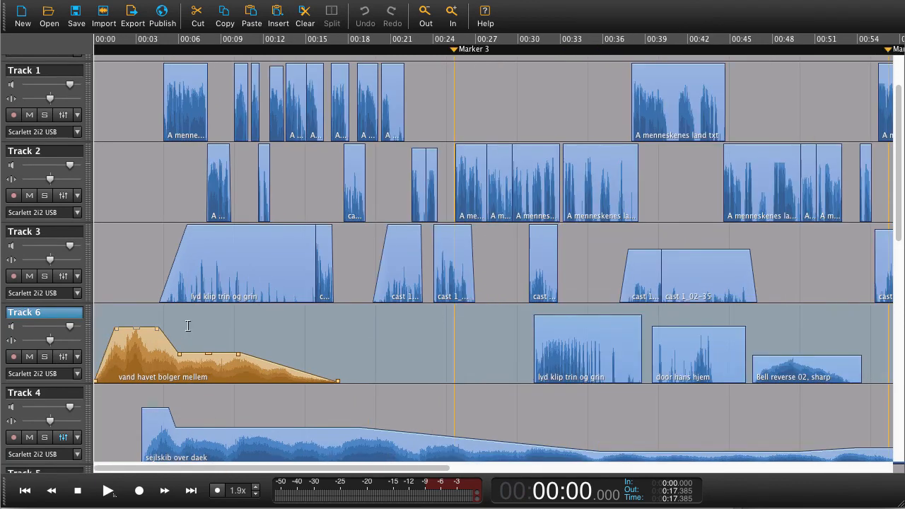